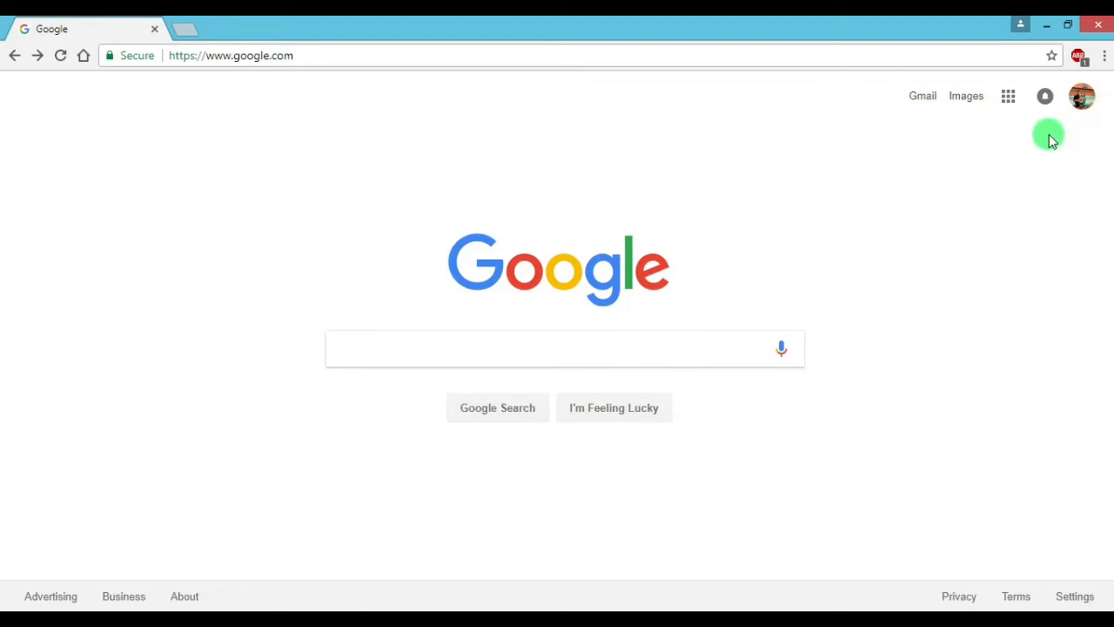
# Open Google Drive from the list of Google apps.
pyautogui.click(1010, 97)
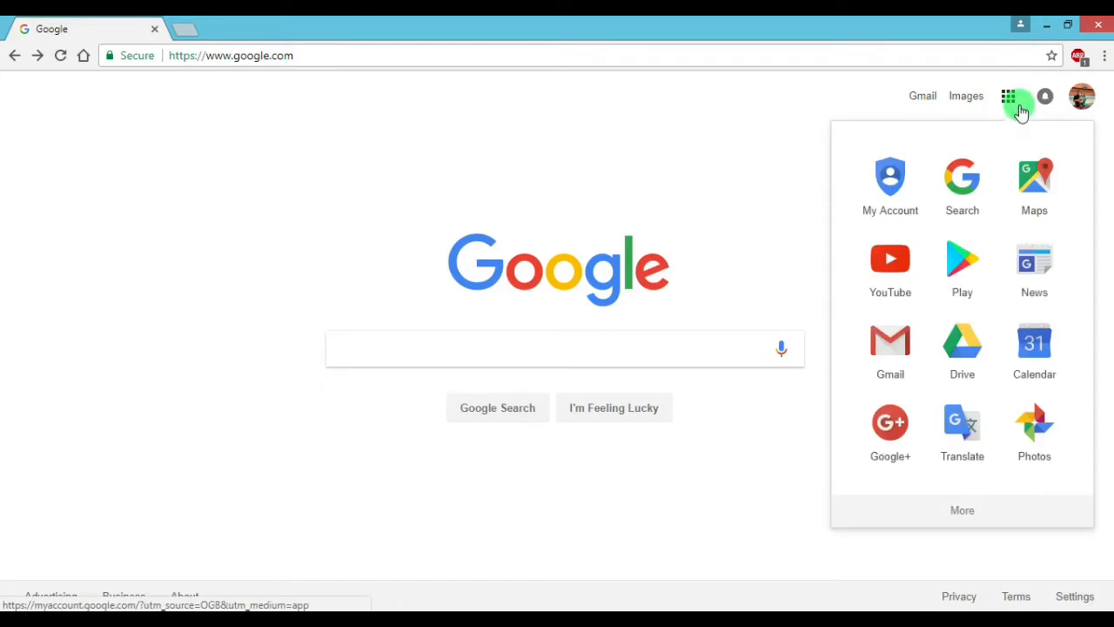
pyautogui.click(962, 513)
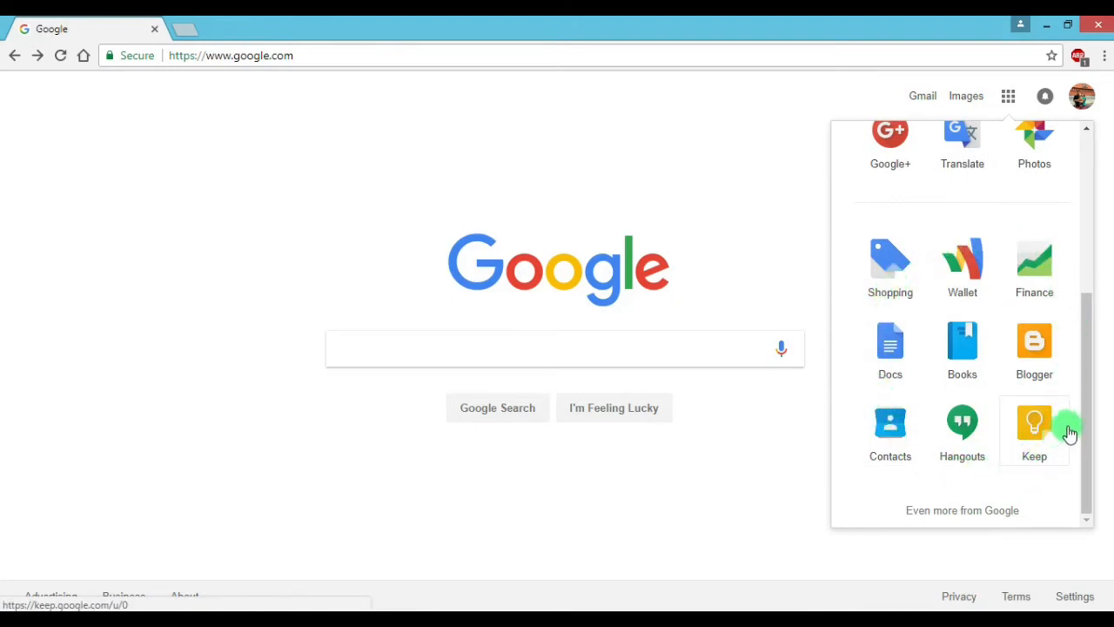
pyautogui.moveTo(1086, 421); pyautogui.dragTo(1091, 244)
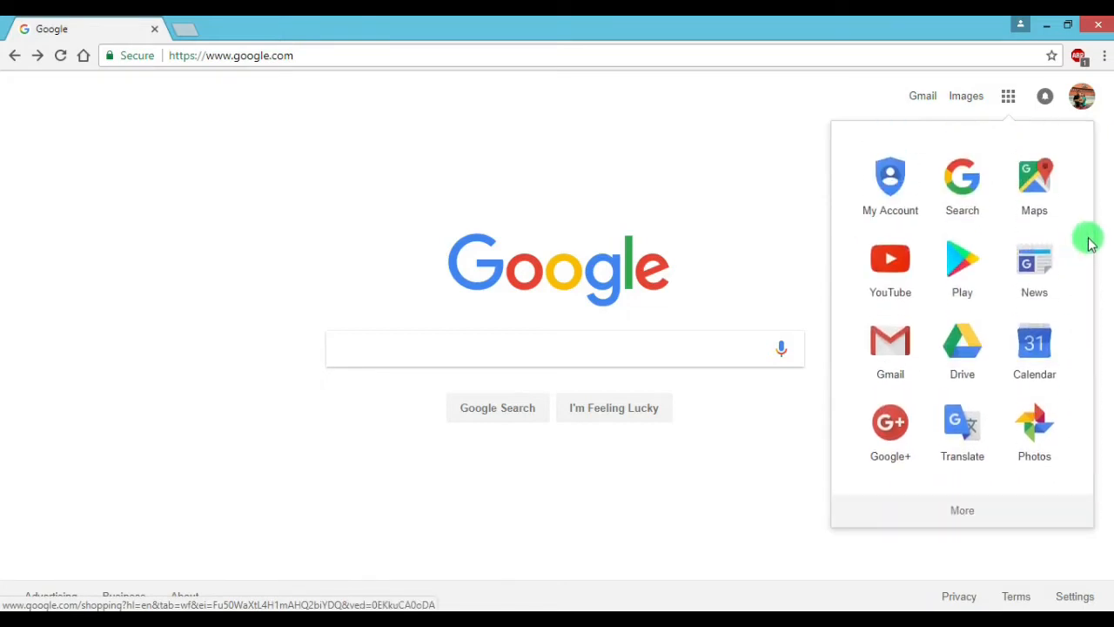
pyautogui.click(989, 366)
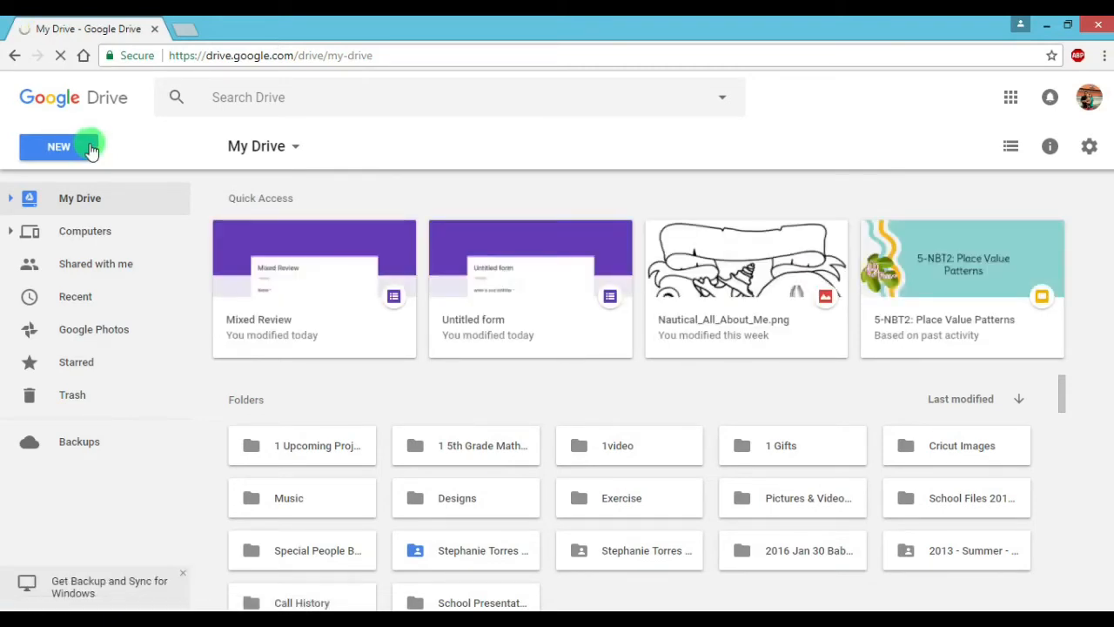
# Create a new blank Google Forms form in My Drive.
pyautogui.click(91, 148)
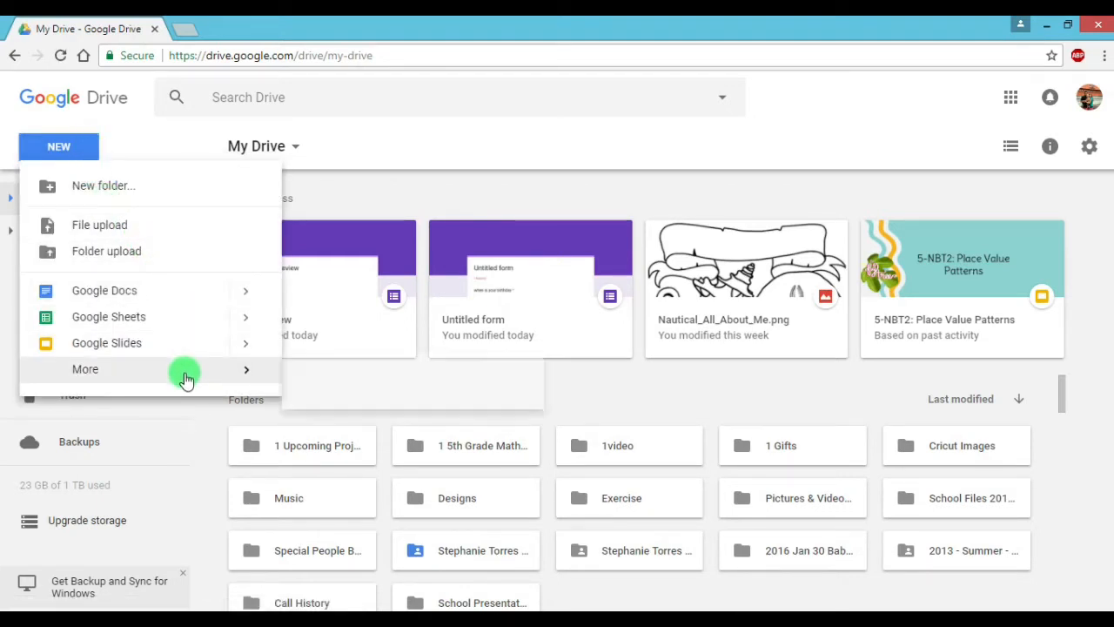
pyautogui.moveTo(267, 378)
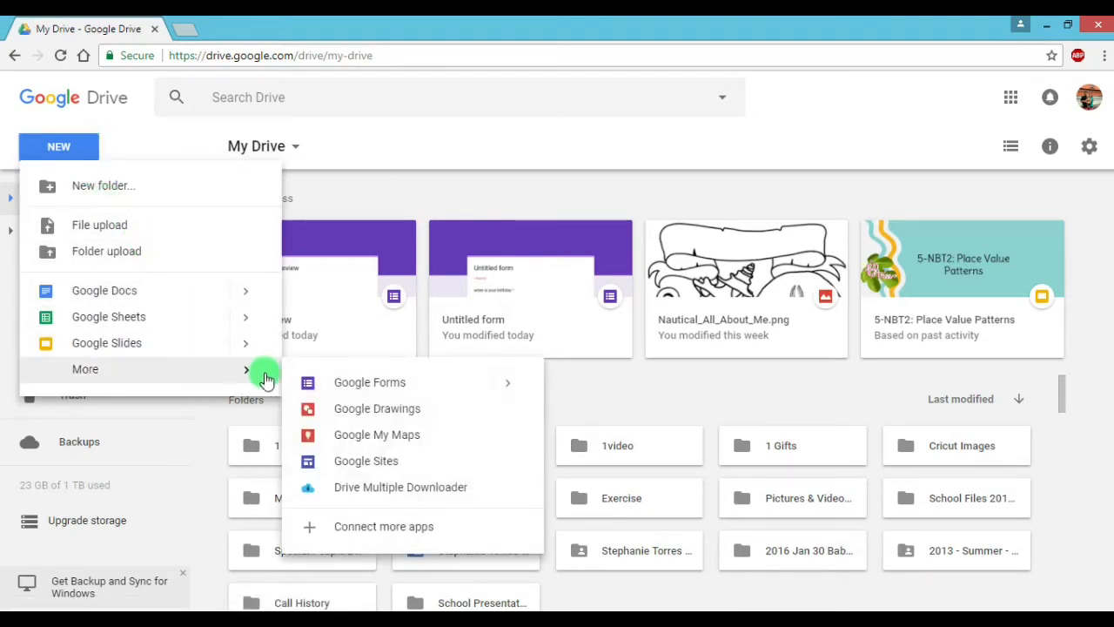
pyautogui.click(459, 387)
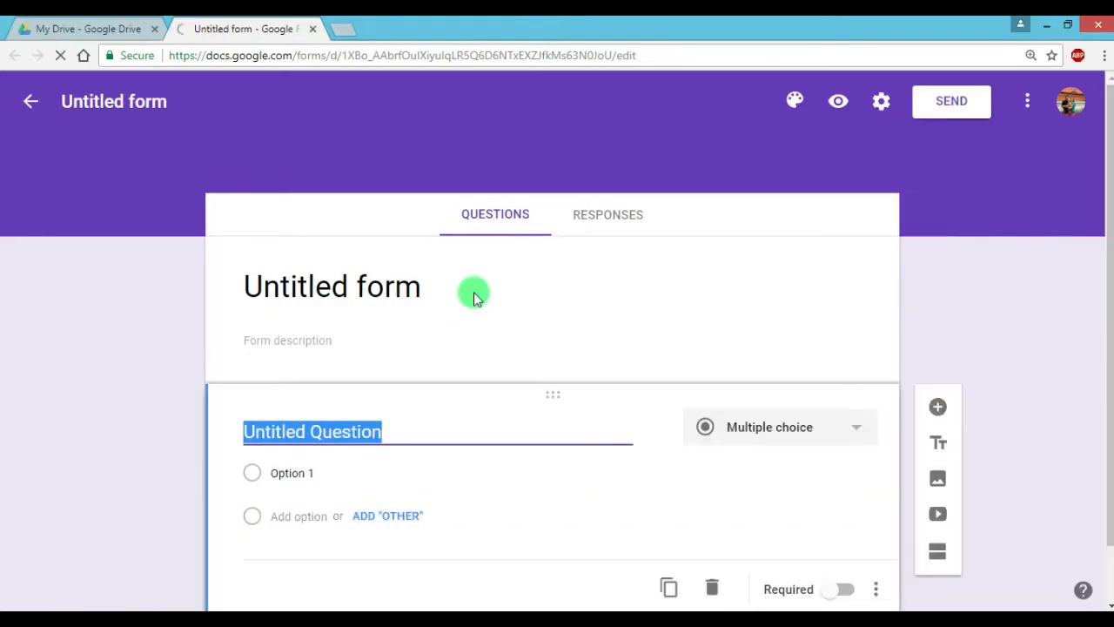
# Title the form "Mixed Review" and give the form file the same name.
pyautogui.click(428, 286)
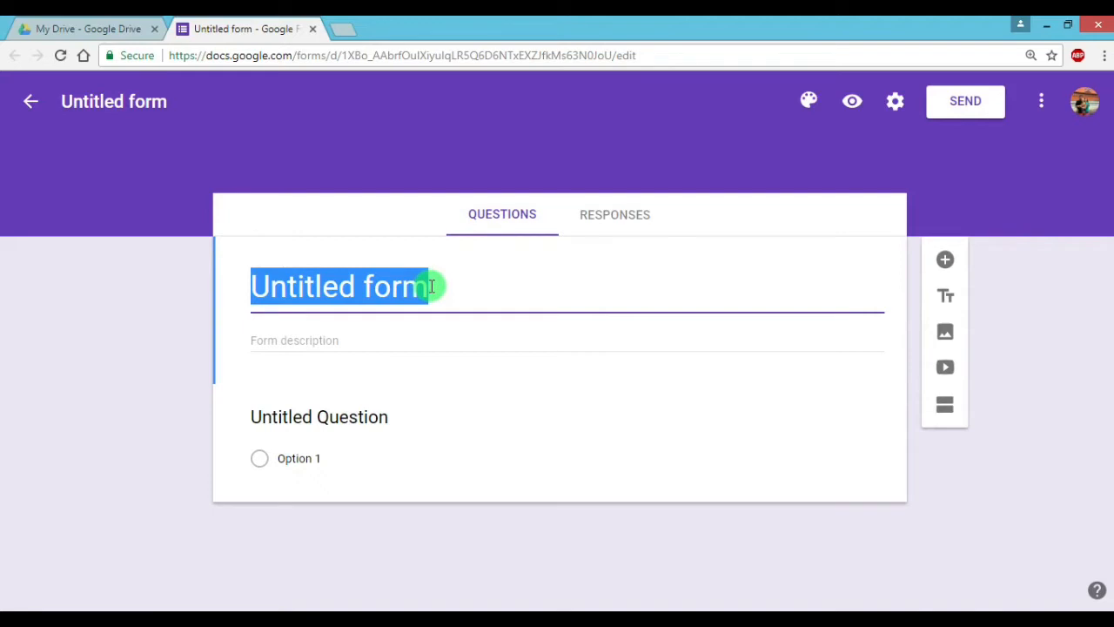
pyautogui.write('Mixed')
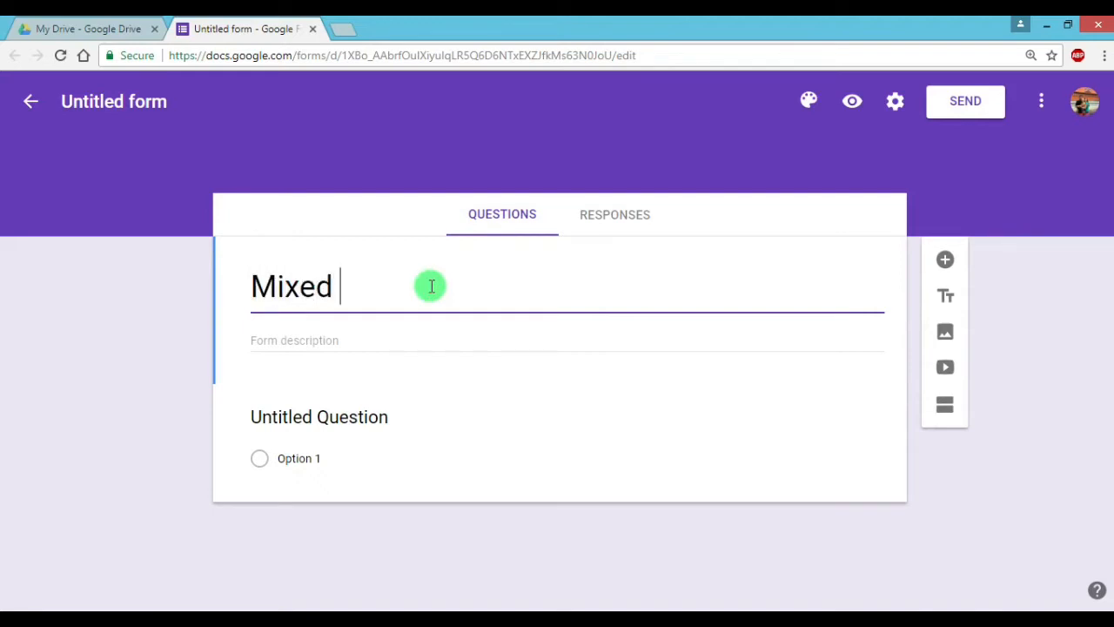
pyautogui.write(' Review')
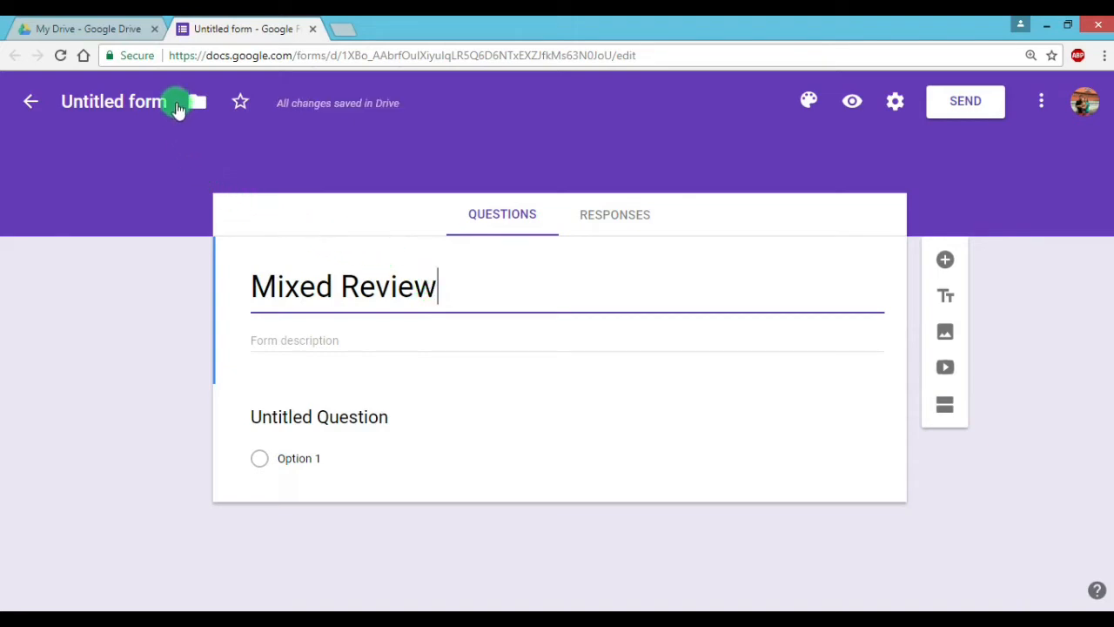
pyautogui.click(165, 101)
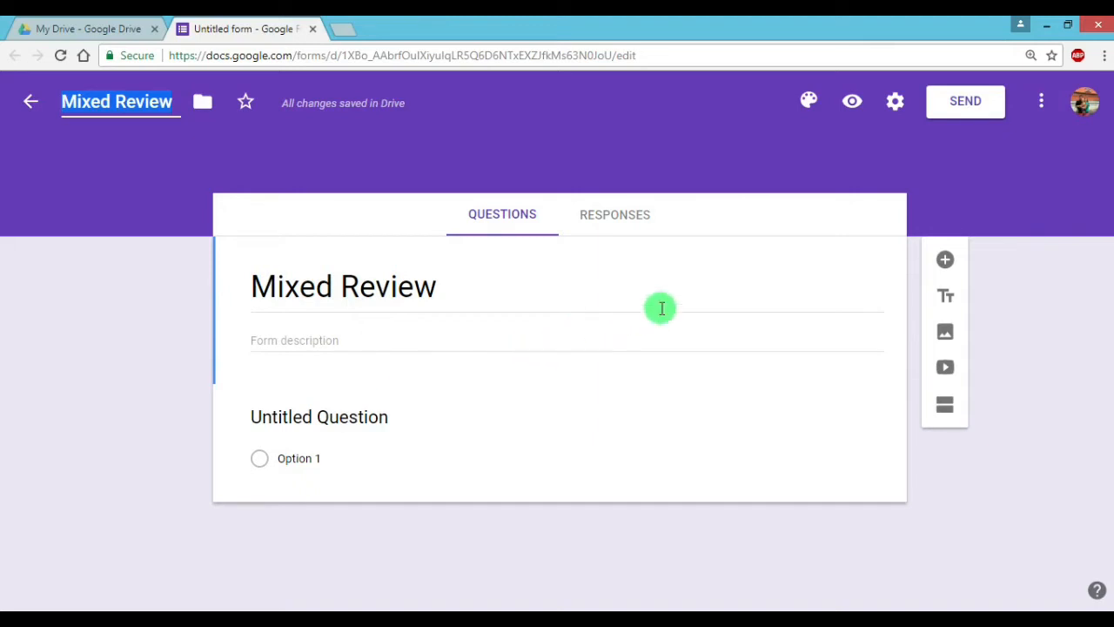
# Make the form a quiz, review the grade release and respondent visibility options, and save the settings.
pyautogui.click(905, 115)
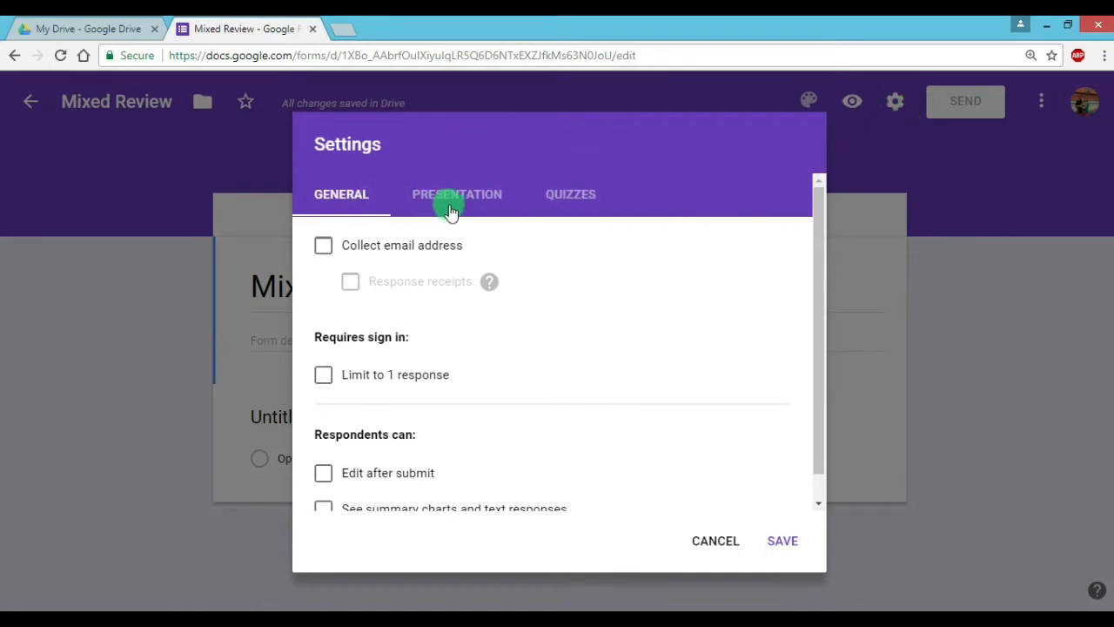
pyautogui.click(572, 207)
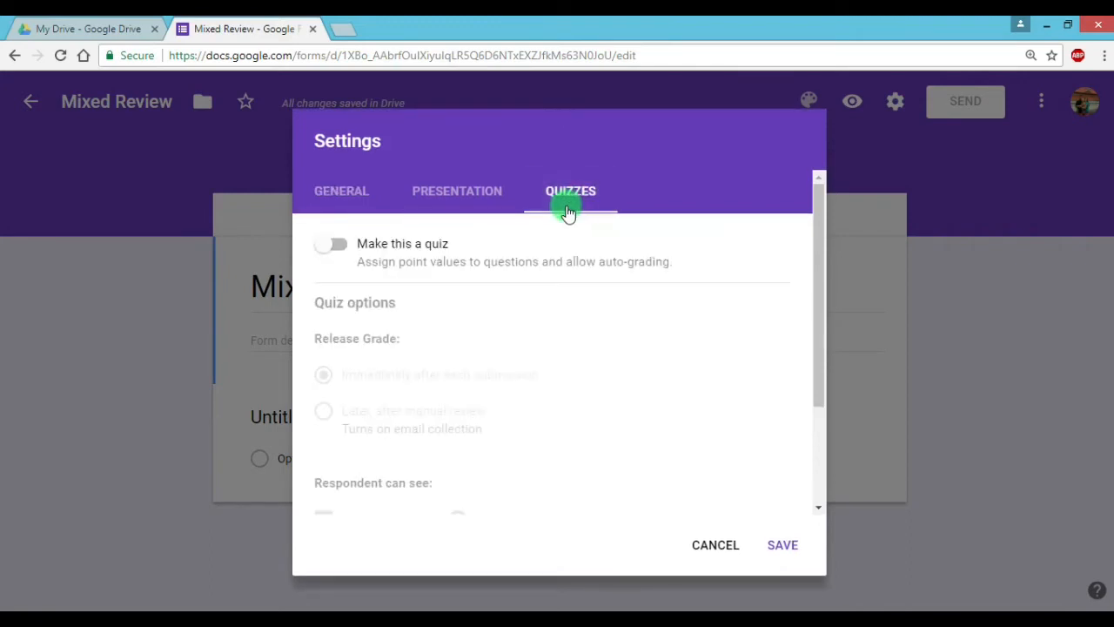
pyautogui.click(344, 248)
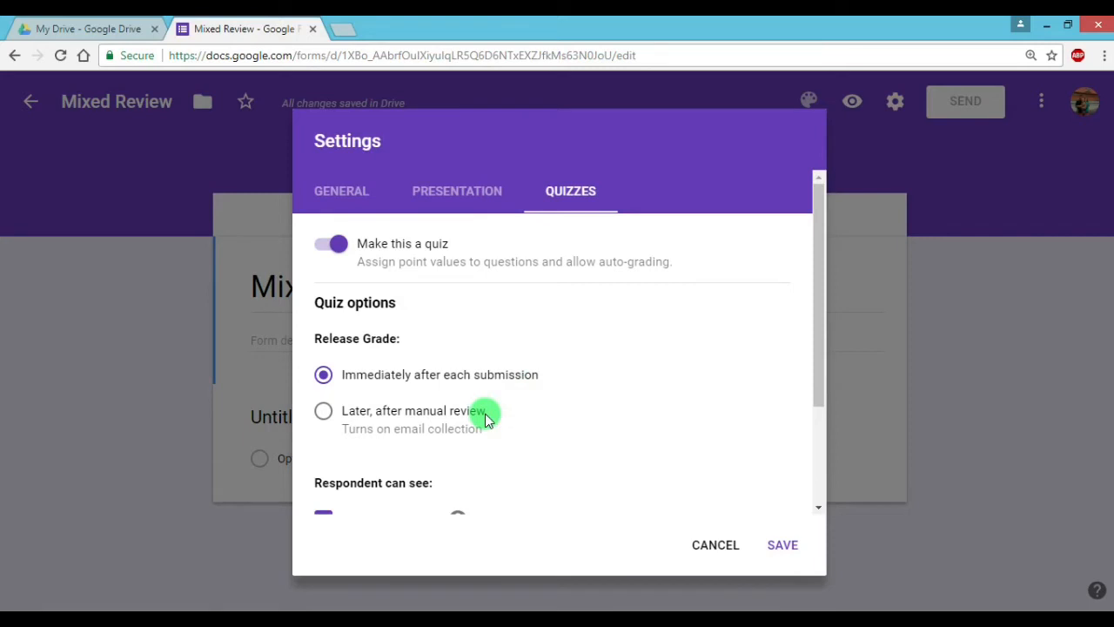
pyautogui.moveTo(813, 306); pyautogui.dragTo(818, 438)
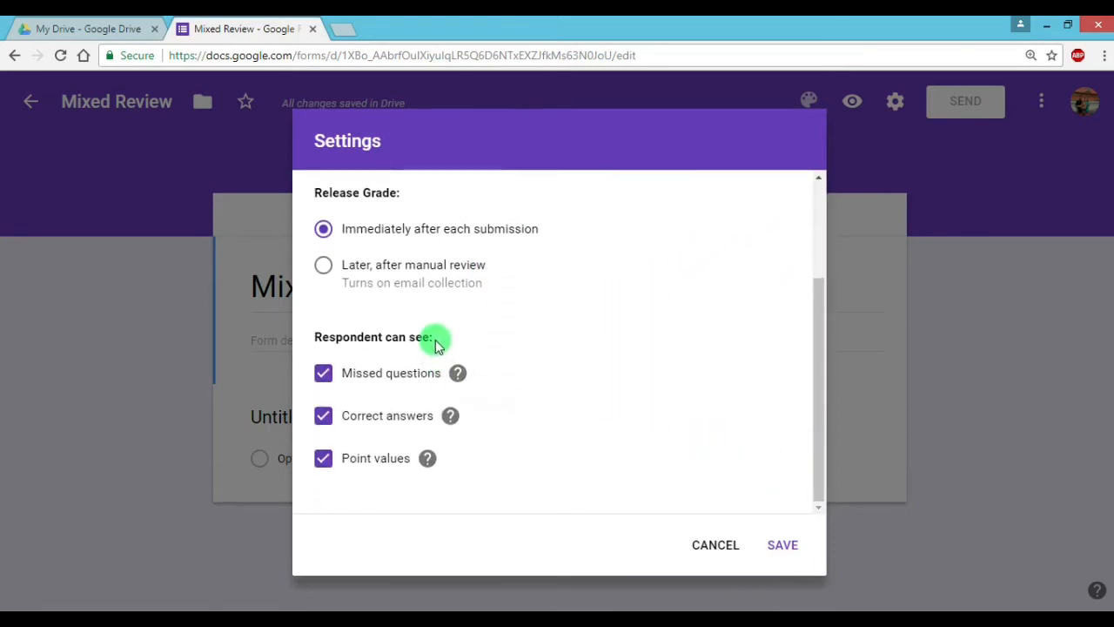
pyautogui.moveTo(463, 383)
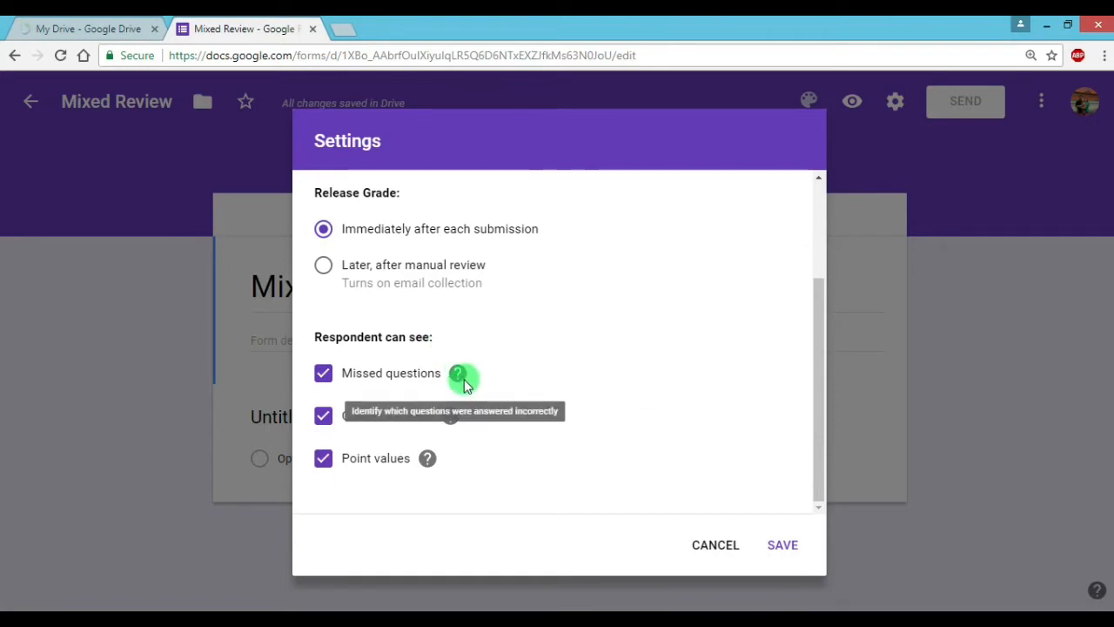
pyautogui.moveTo(456, 419)
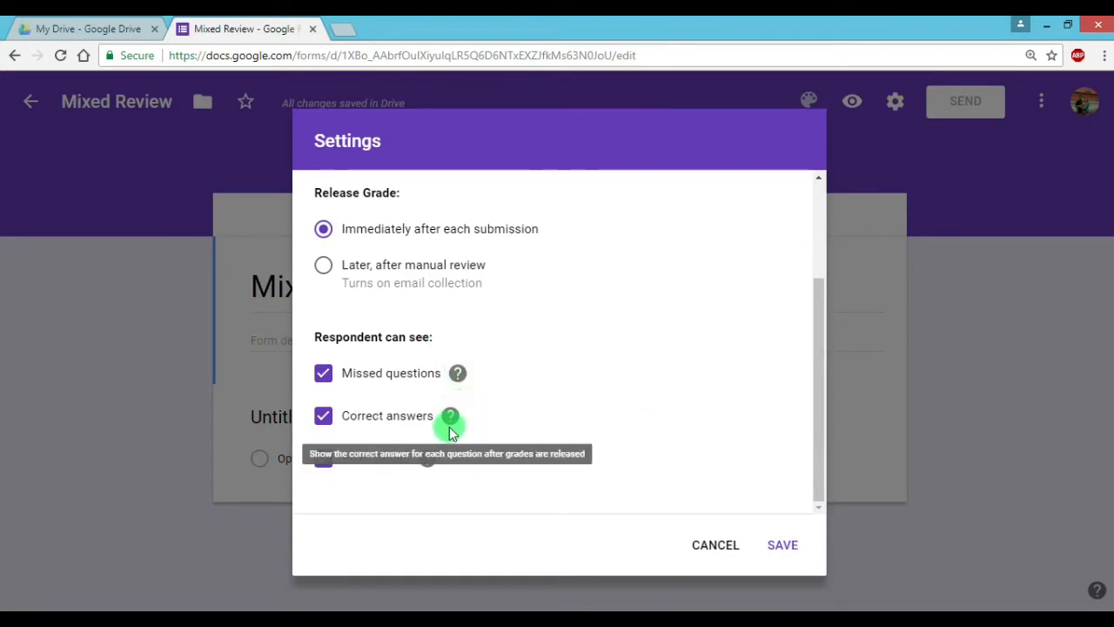
pyautogui.moveTo(433, 461)
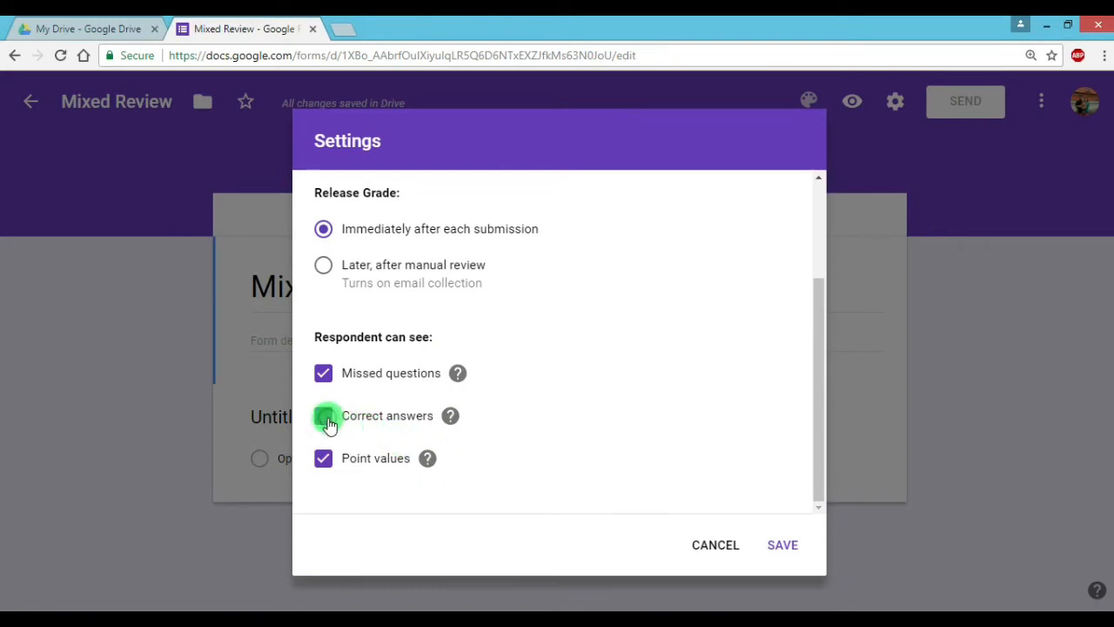
pyautogui.click(782, 549)
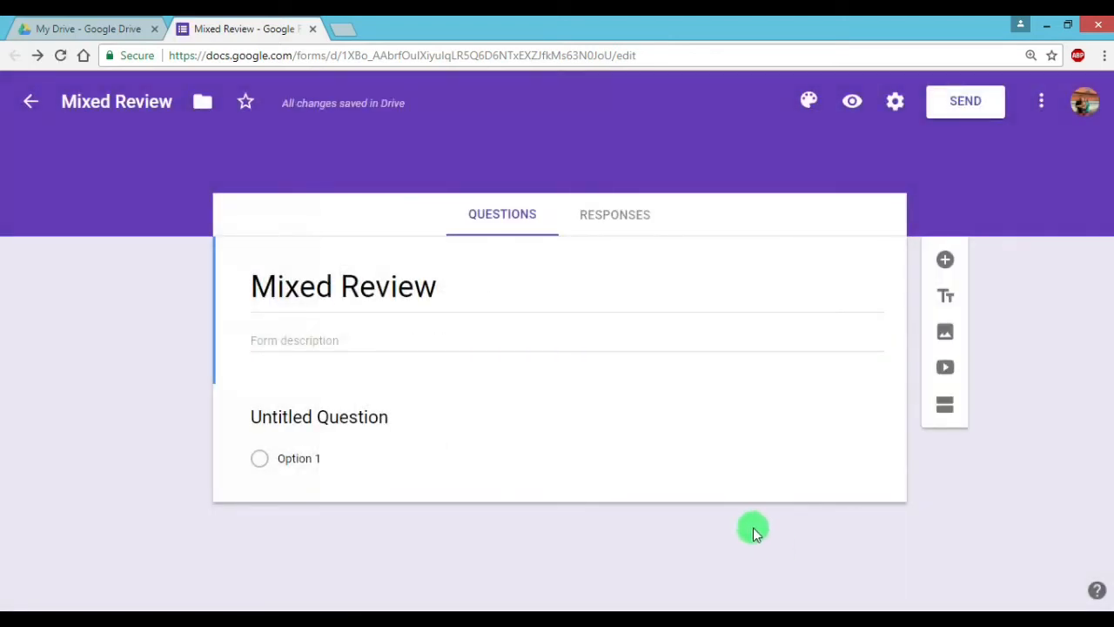
# Turn the untitled question into a required short-answer question called "Name".
pyautogui.click(391, 416)
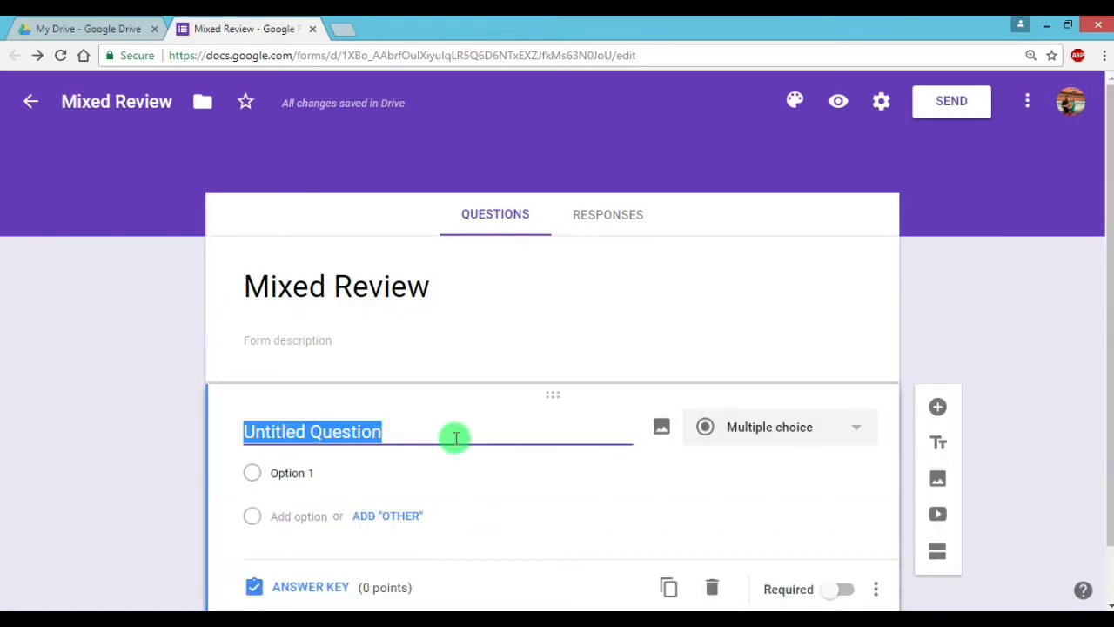
pyautogui.write('Name')
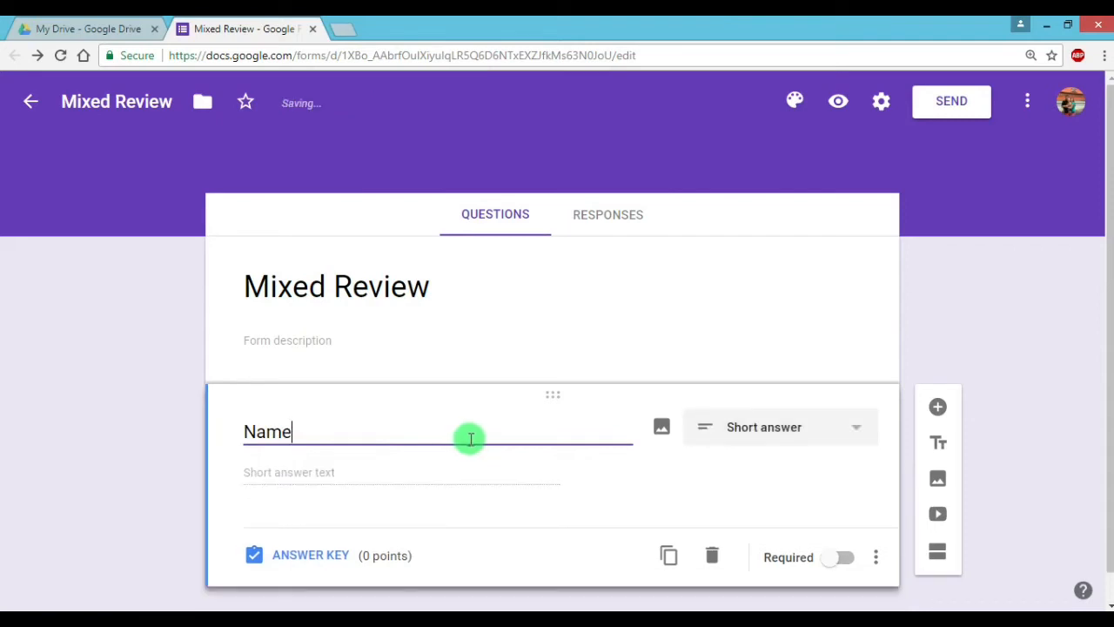
pyautogui.click(846, 564)
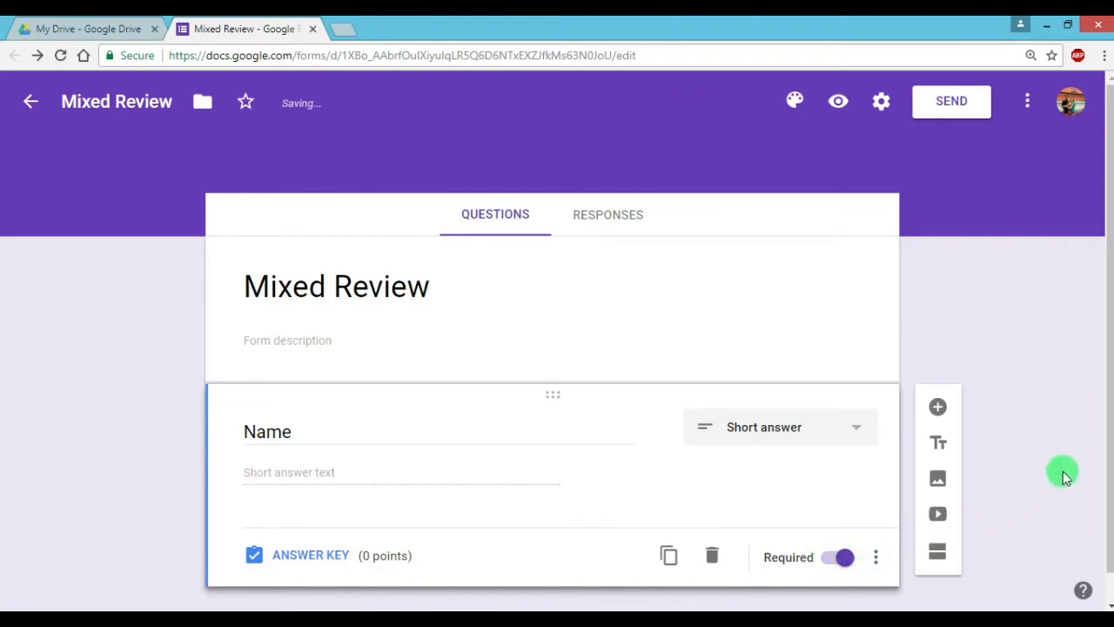
# Add a multiple-choice question below the Name question with the text "2 + 2 =".
pyautogui.scroll(-1, 1106, 435)
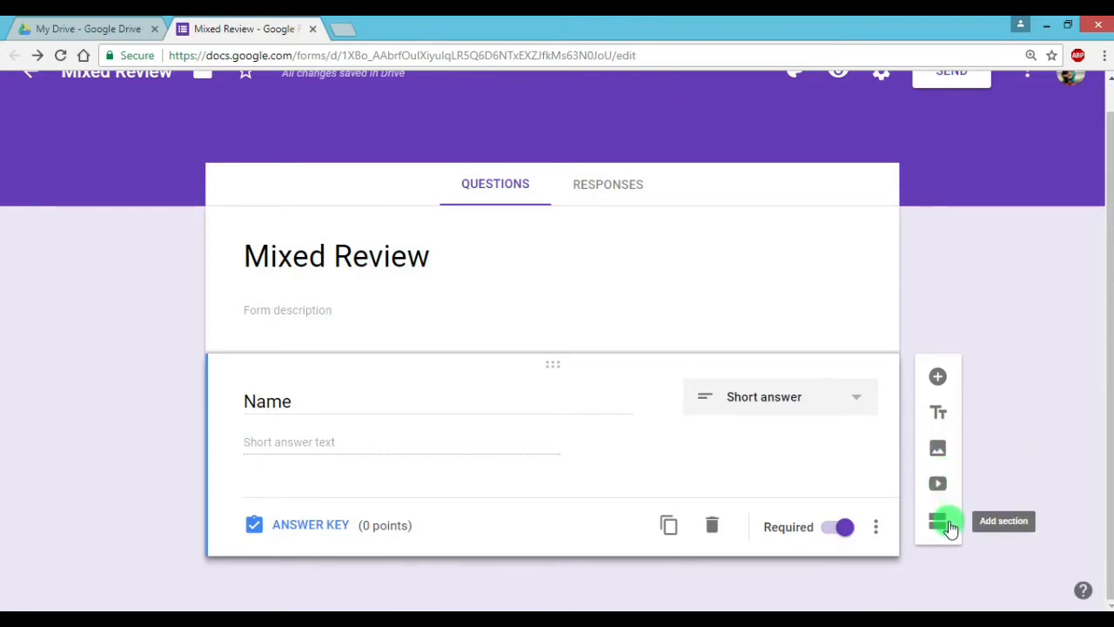
pyautogui.click(946, 375)
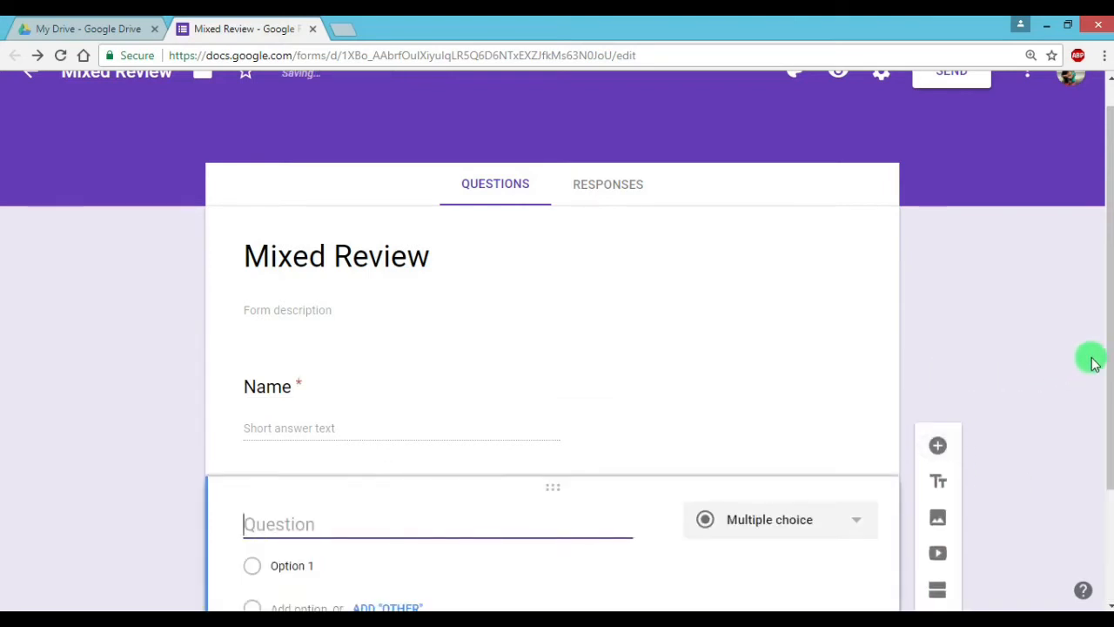
pyautogui.moveTo(1106, 340); pyautogui.dragTo(1110, 470)
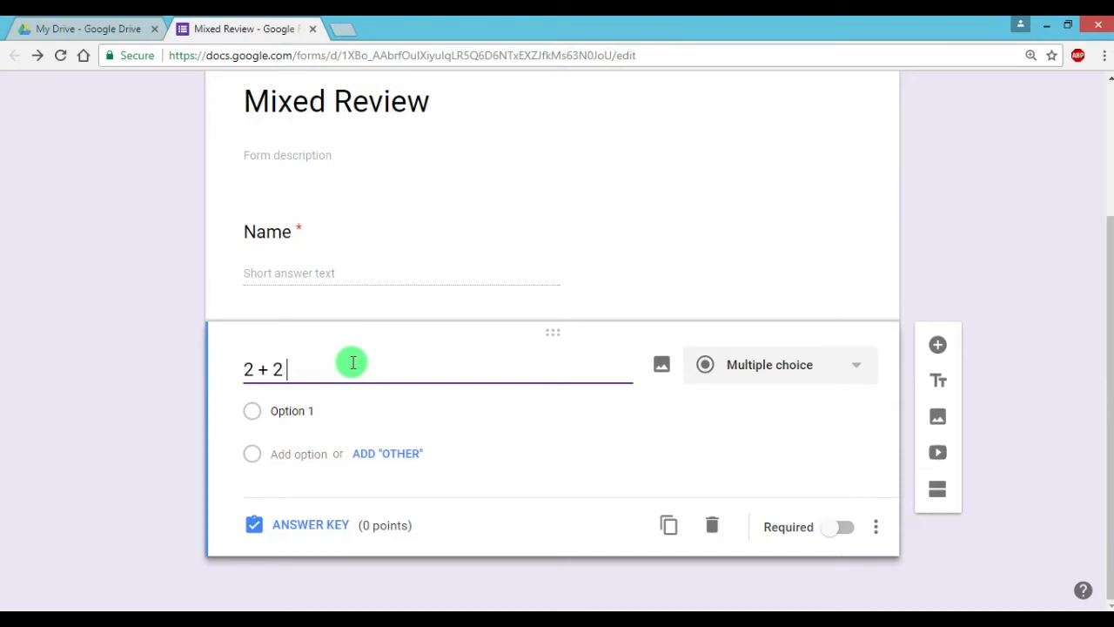
# Enter 1, 2, 3 and 4 as the answer options of the "2 + 2 =" question.
pyautogui.click(293, 410)
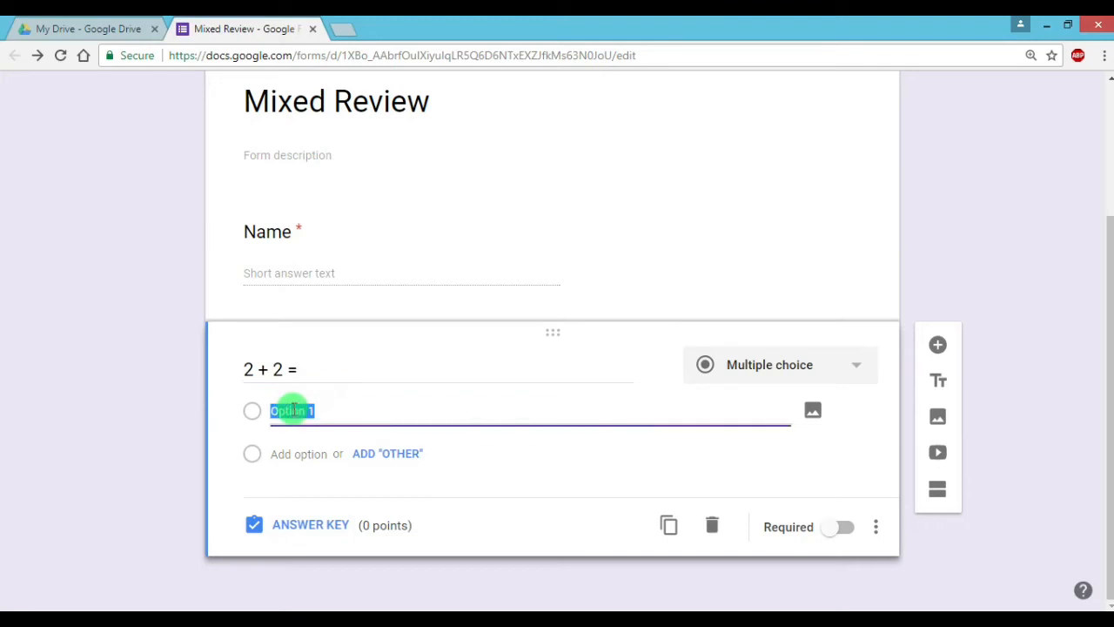
pyautogui.write('1')
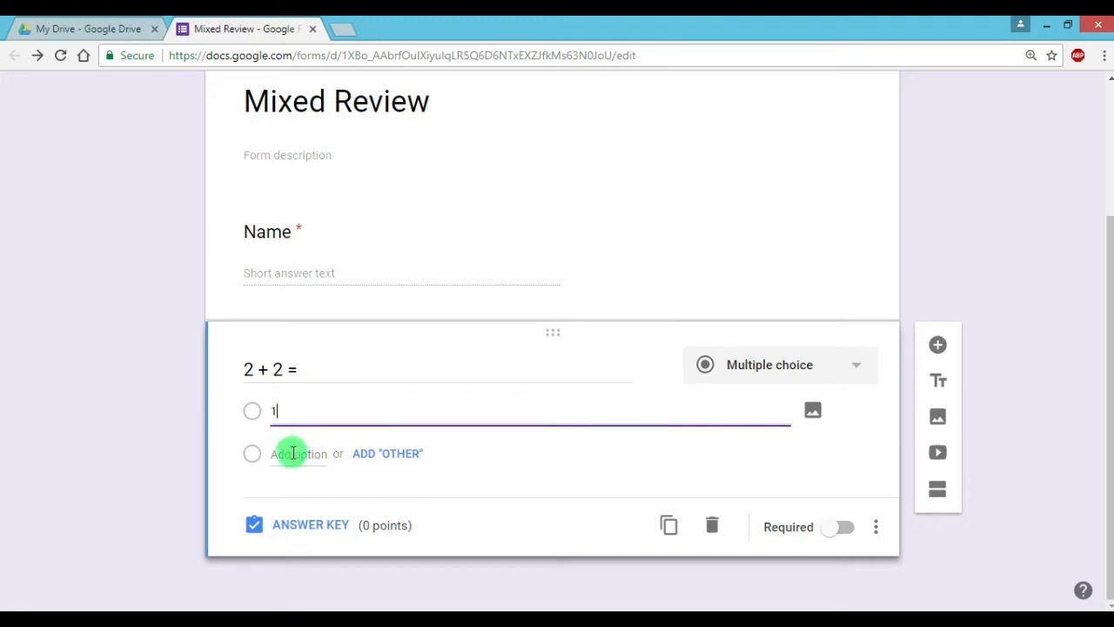
pyautogui.click(293, 452)
pyautogui.write('2')
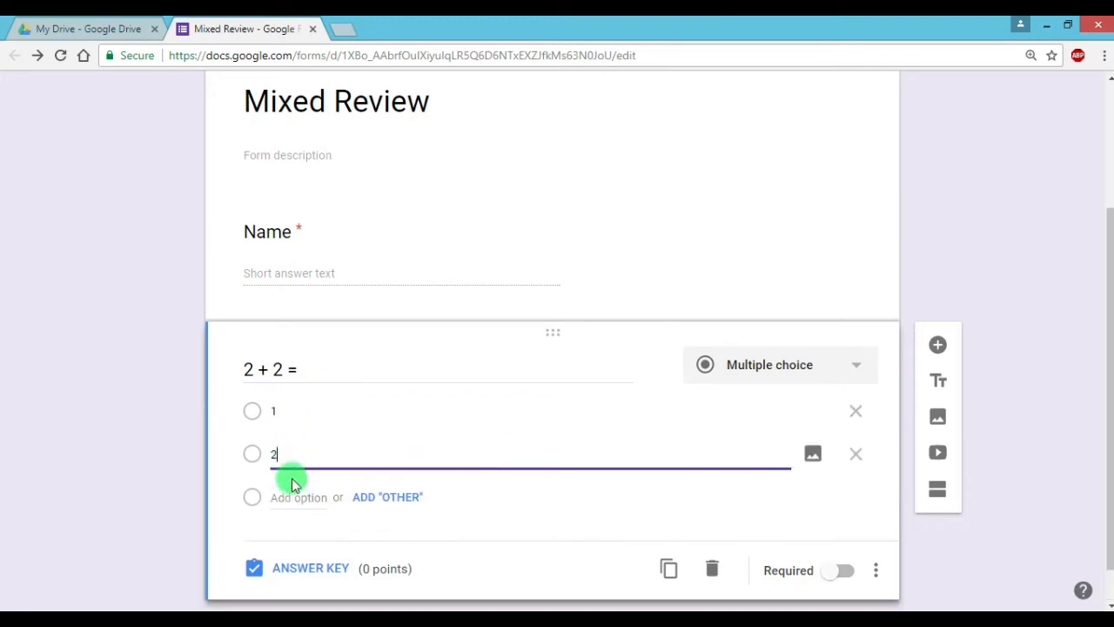
pyautogui.click(293, 496)
pyautogui.write('3')
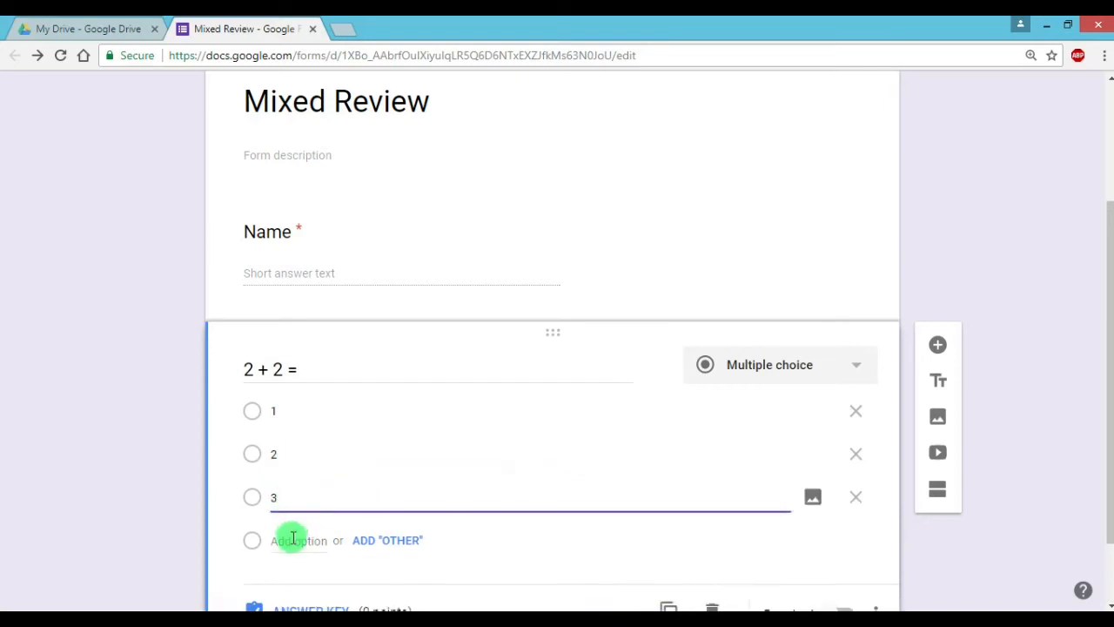
pyautogui.click(293, 540)
pyautogui.write('4')
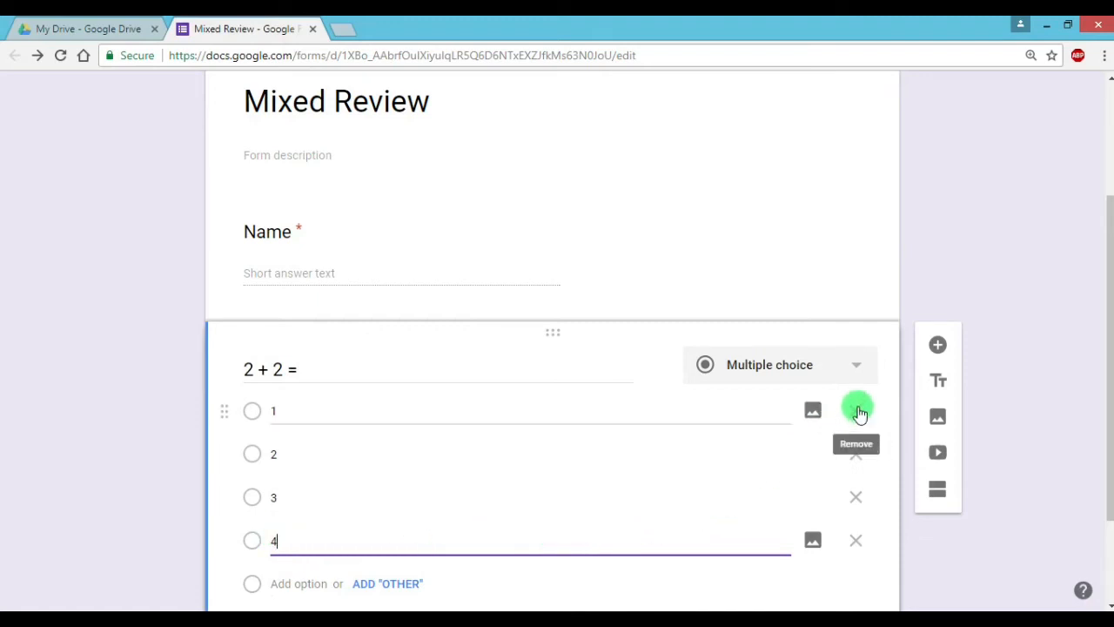
# Remove answer option 4 from the "2 + 2 =" question and add it again as the last option.
pyautogui.click(857, 541)
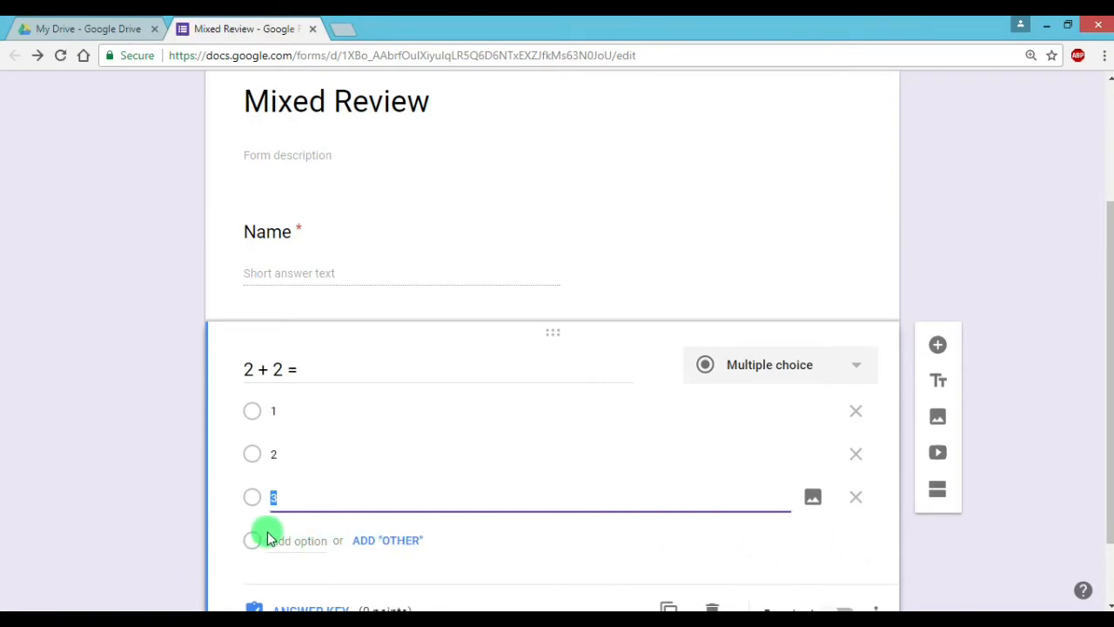
pyautogui.click(289, 539)
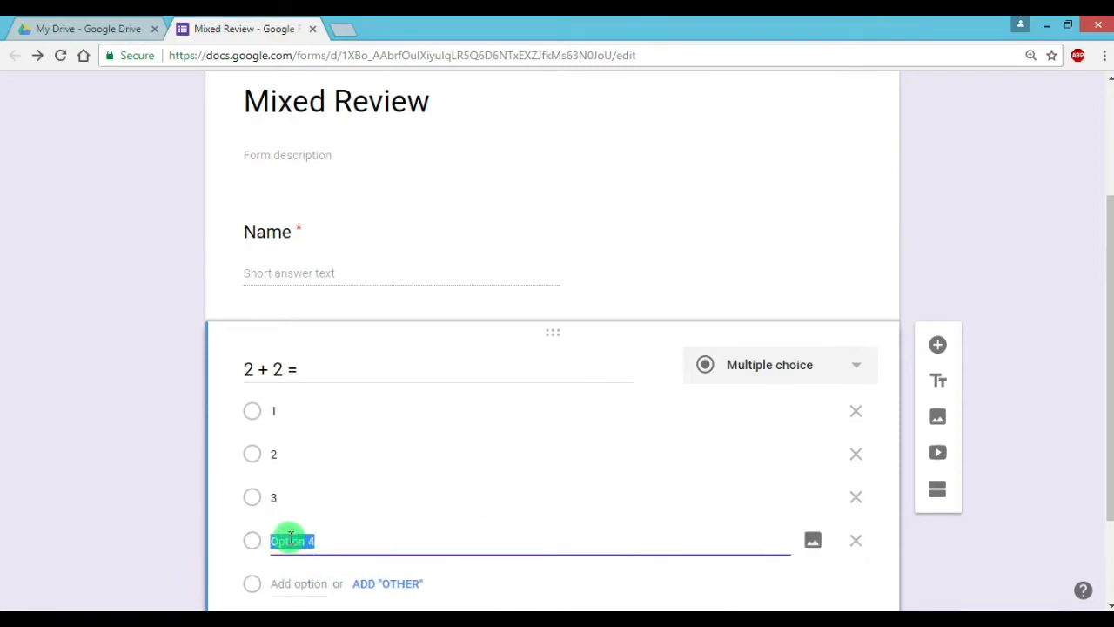
pyautogui.write('4')
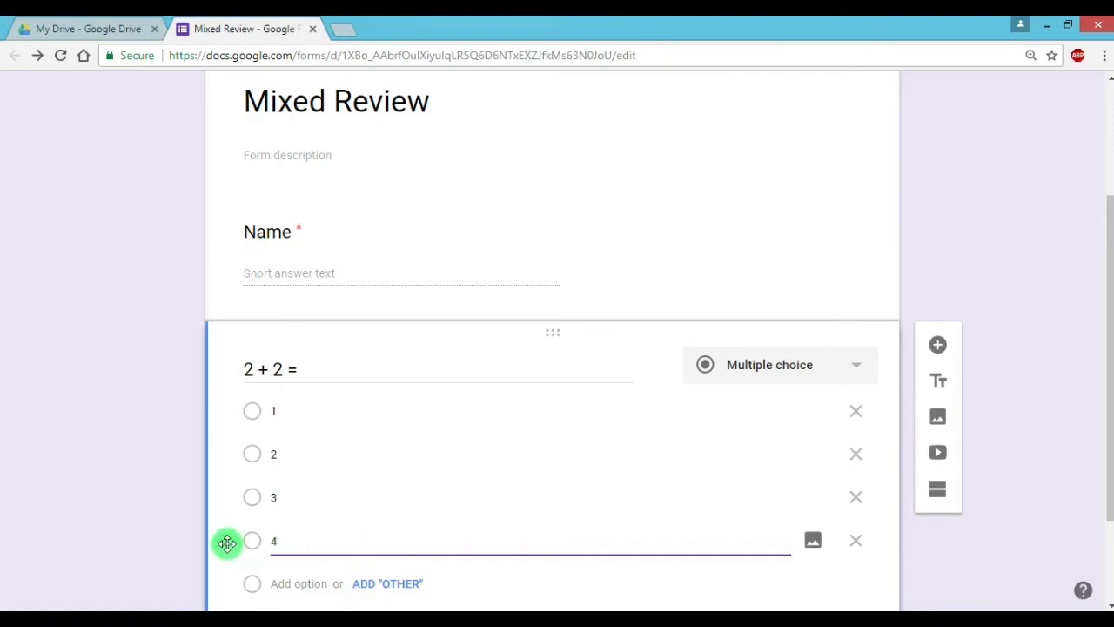
# Reorder the answer options of the "2 + 2 =" question to 4, 2, 1, 3.
pyautogui.moveTo(223, 542); pyautogui.dragTo(226, 506)
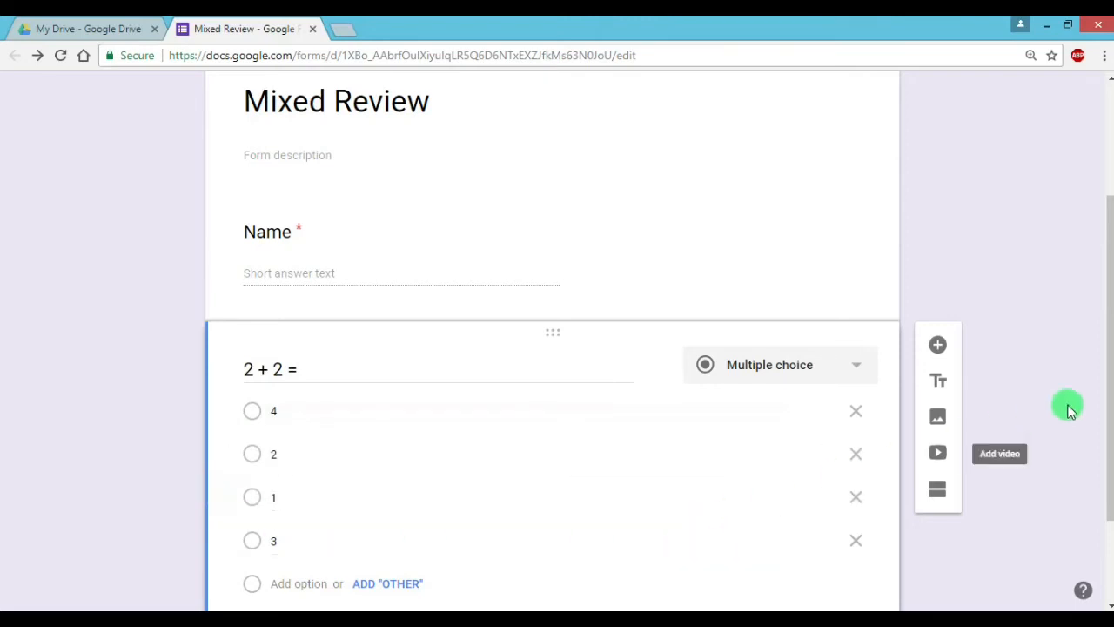
pyautogui.moveTo(1109, 373); pyautogui.dragTo(1108, 448)
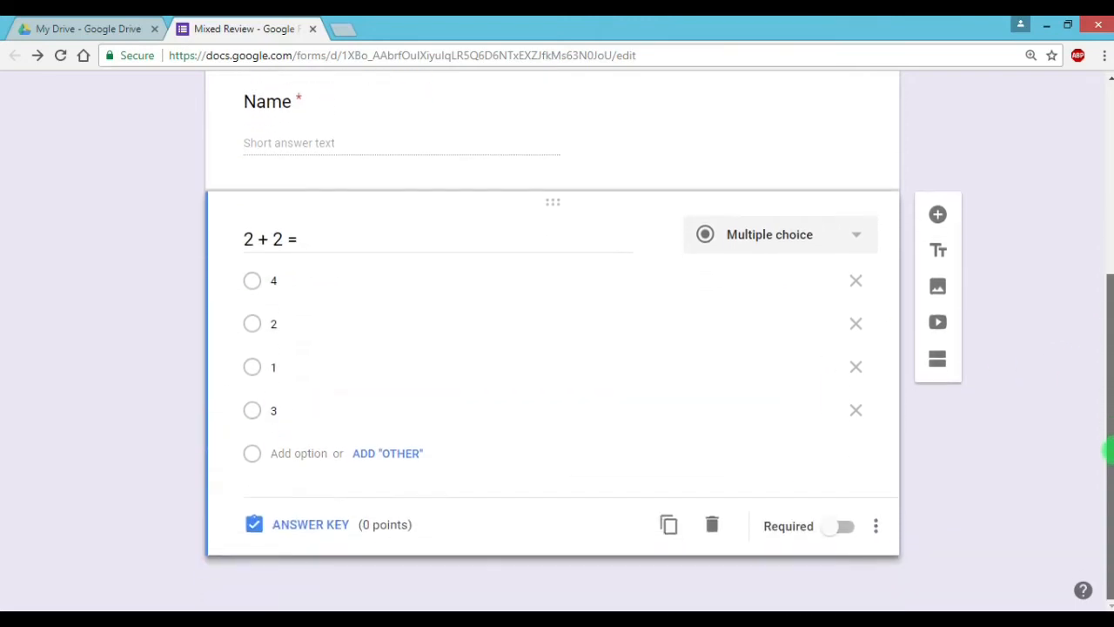
# Make the "2 + 2 =" question required and set its answer key to 4, worth 10 points.
pyautogui.click(845, 527)
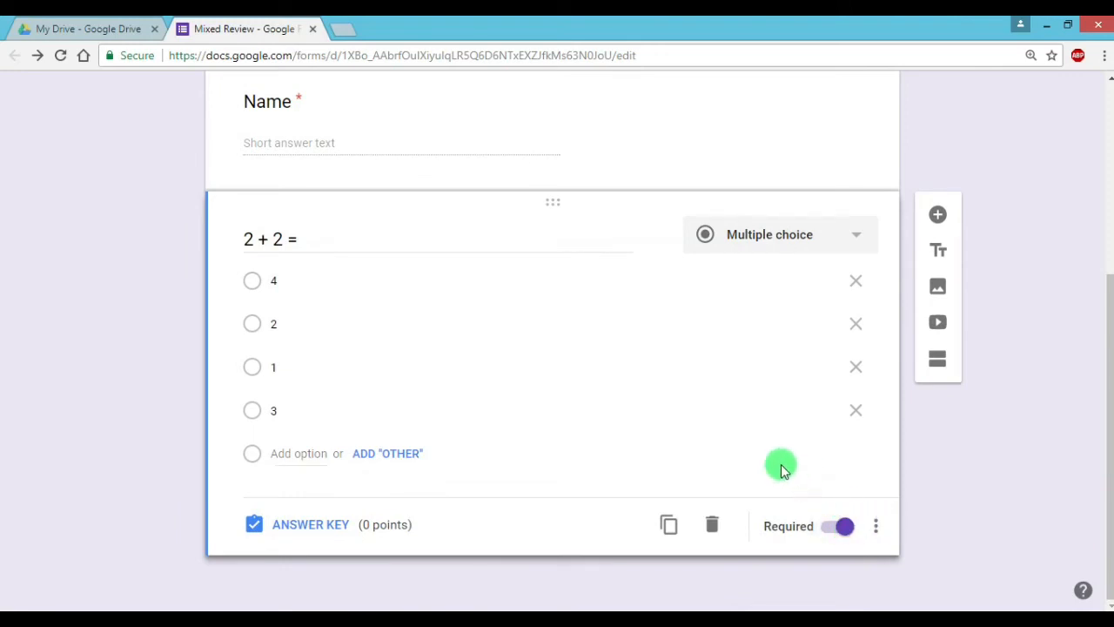
pyautogui.click(336, 526)
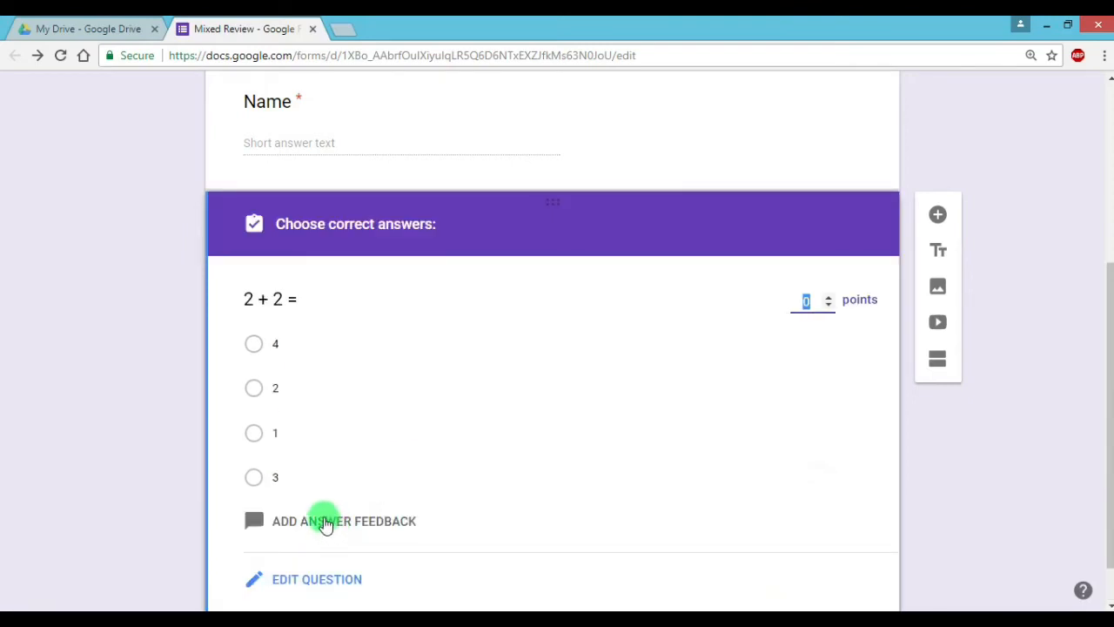
pyautogui.click(256, 343)
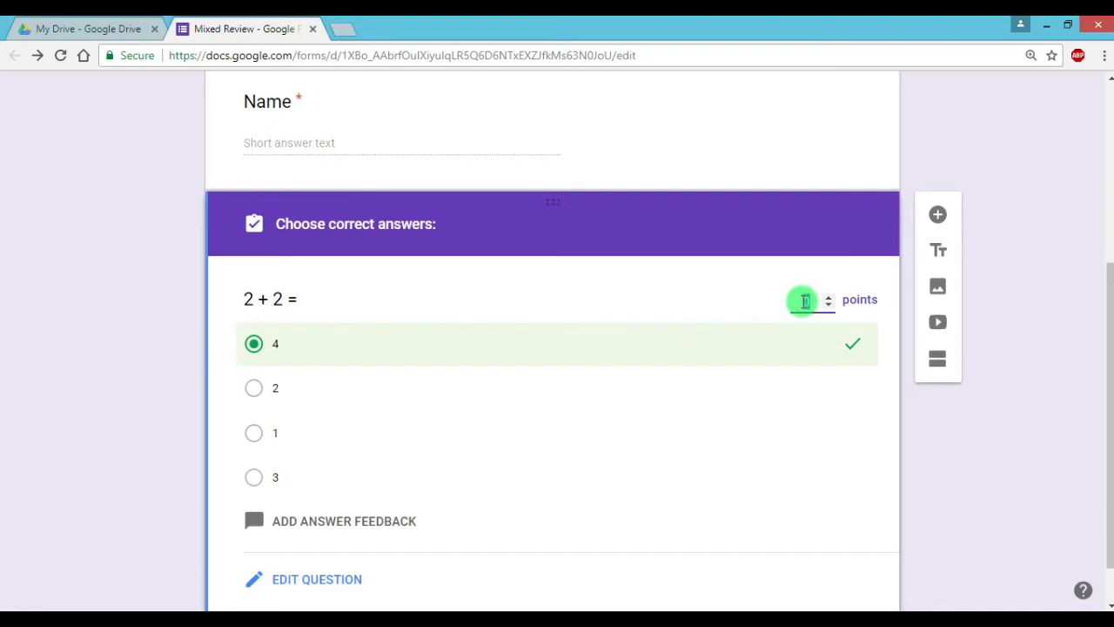
pyautogui.write('10')
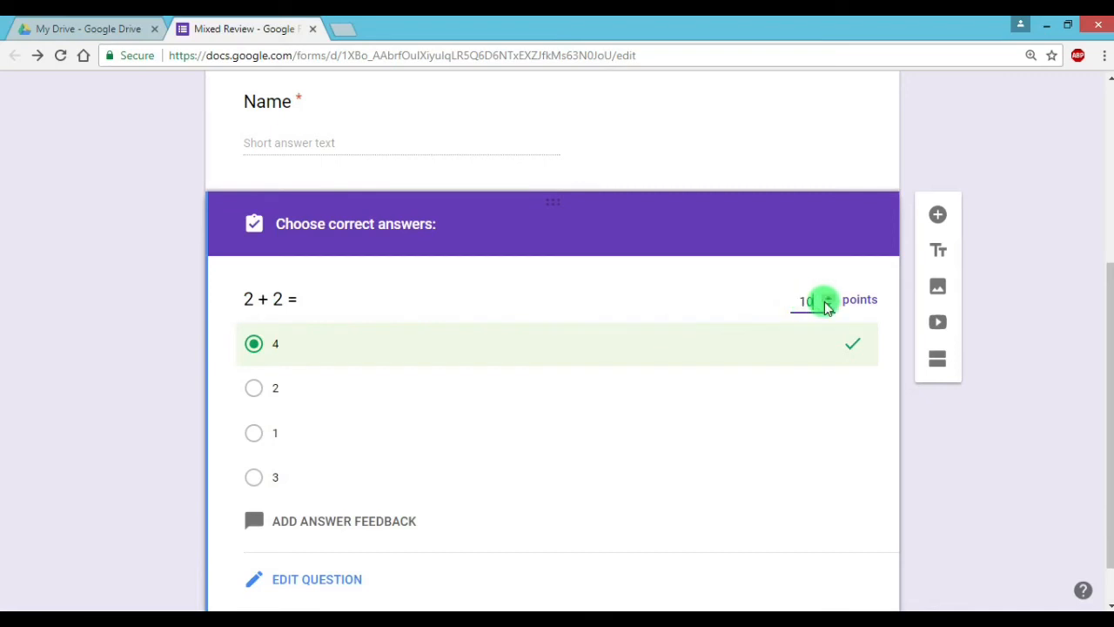
# Add a question below "2 + 2 =" with the text "Which of the following are mammals?".
pyautogui.moveTo(1105, 280); pyautogui.dragTo(1108, 340)
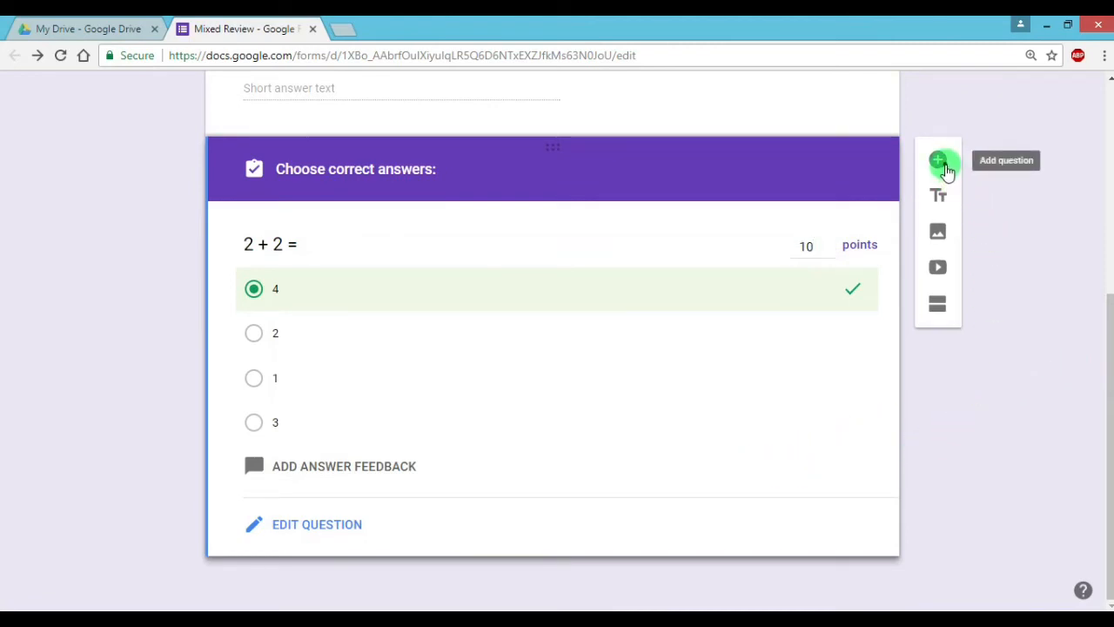
pyautogui.click(947, 167)
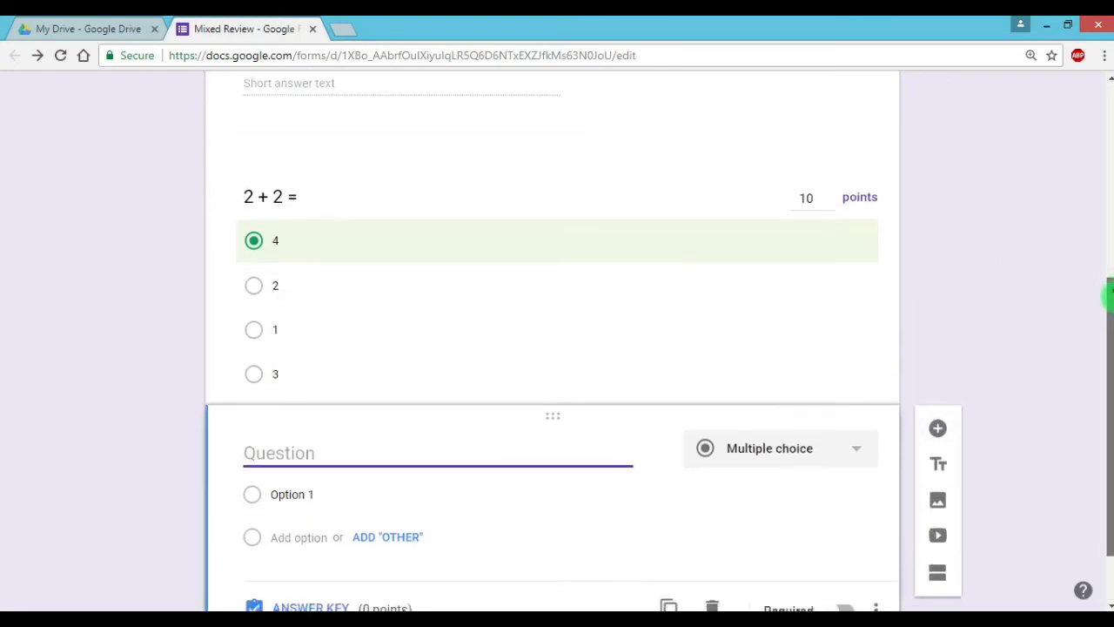
pyautogui.moveTo(1110, 296); pyautogui.dragTo(1106, 386)
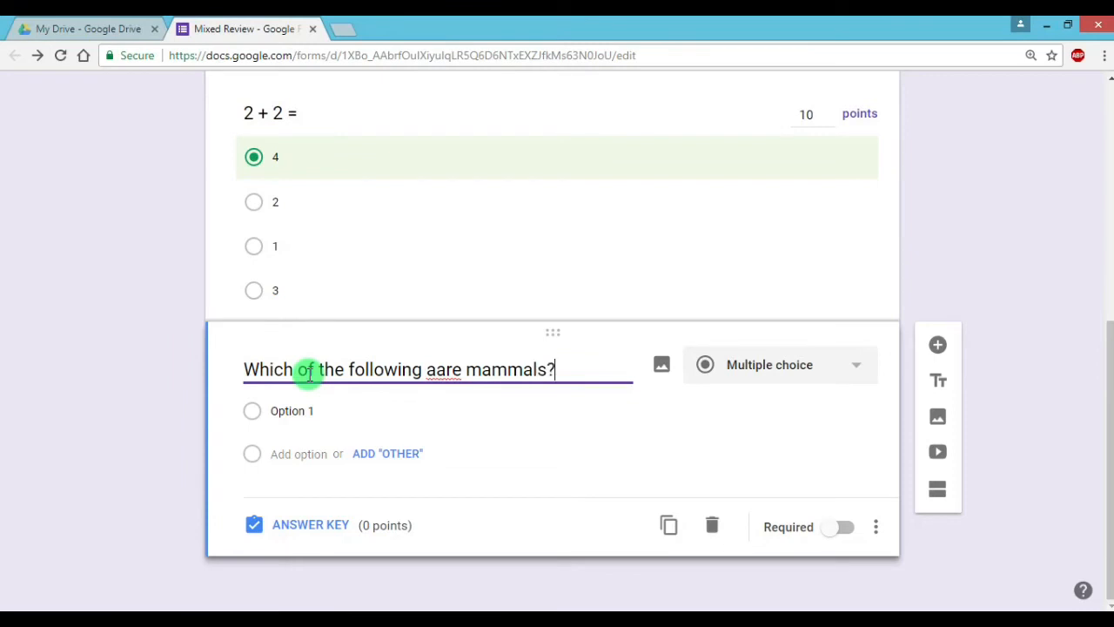
pyautogui.click(427, 369)
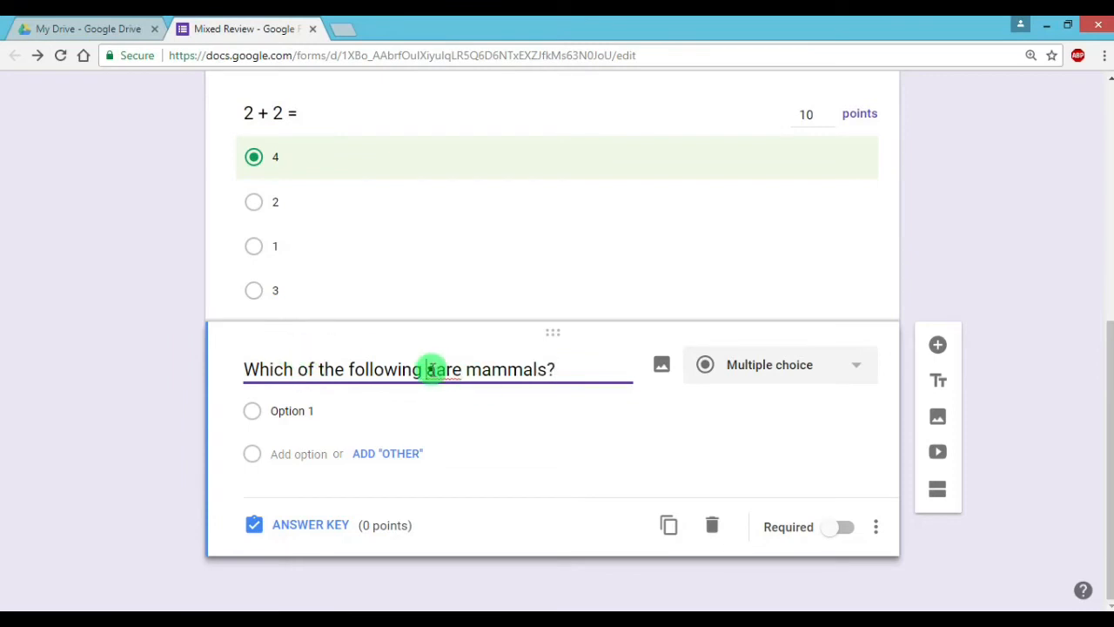
pyautogui.press('Delete')
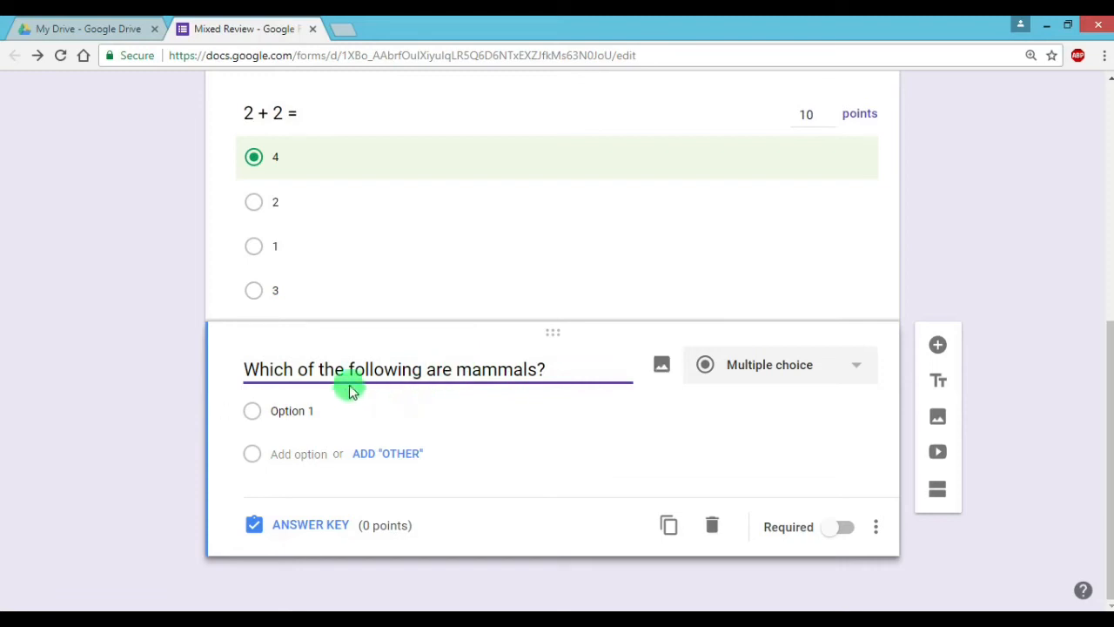
# Change the mammals question to Checkboxes and enter the options cat, dolphin, lizard and shark.
pyautogui.click(304, 410)
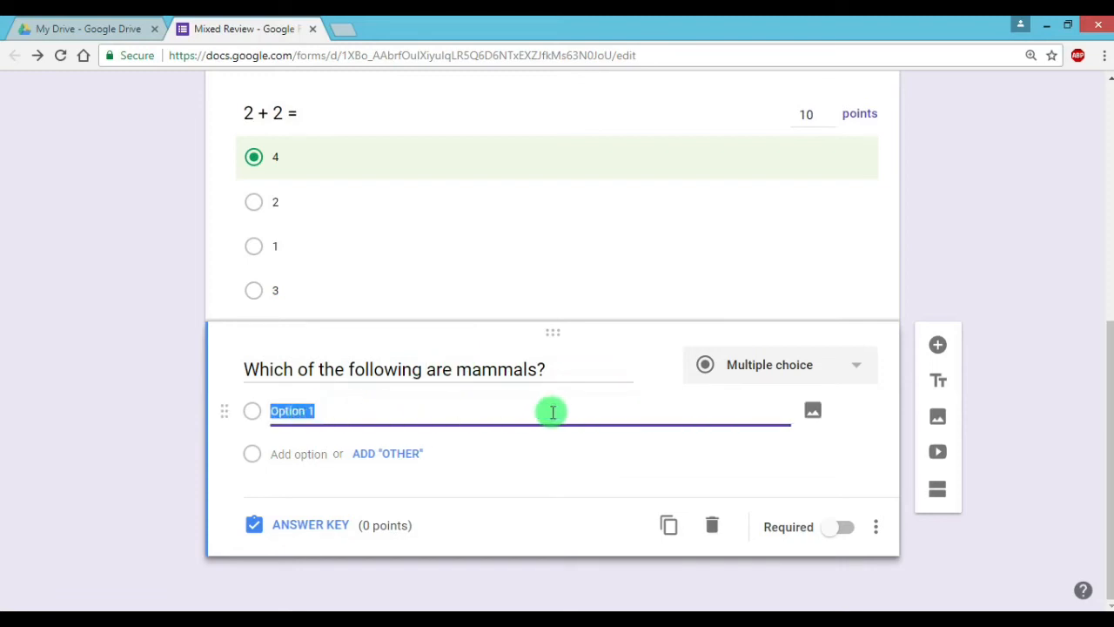
pyautogui.click(855, 375)
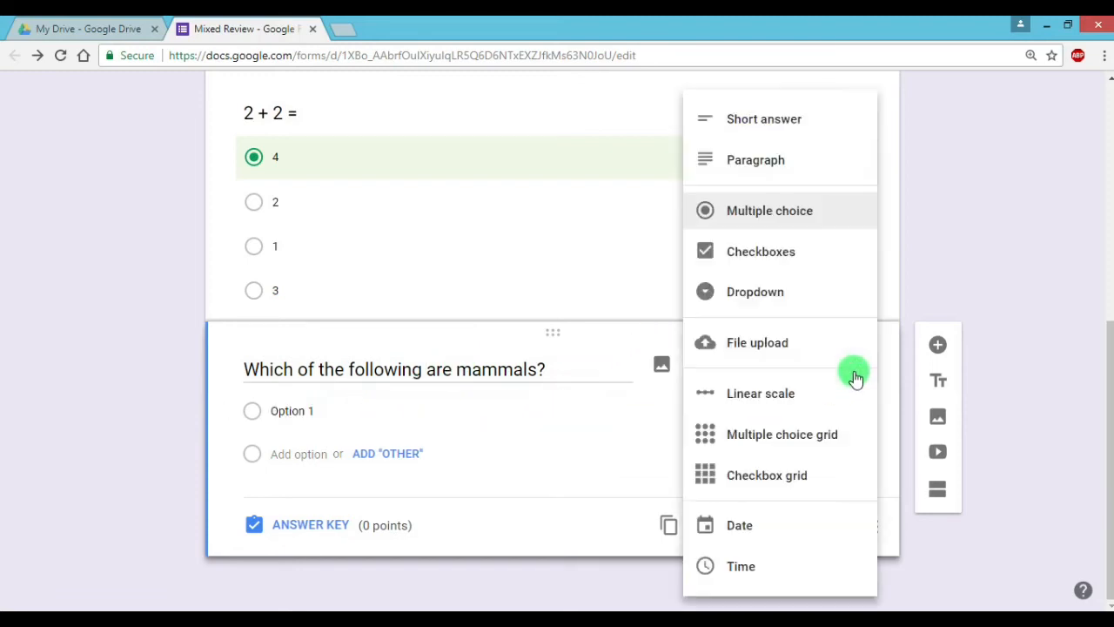
pyautogui.click(782, 255)
pyautogui.click(305, 409)
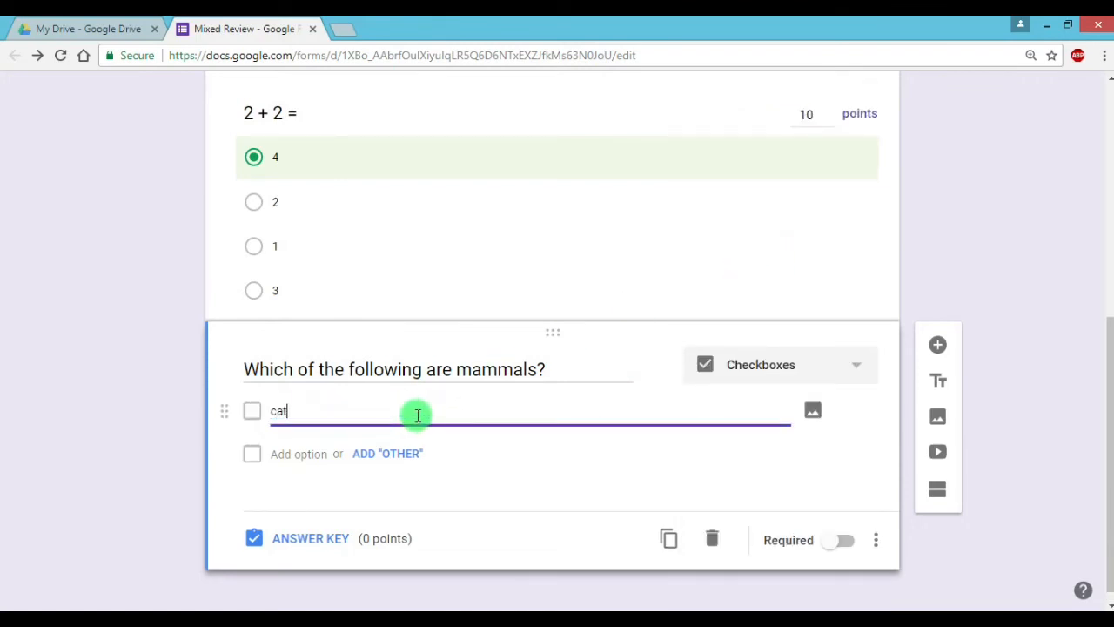
pyautogui.click(295, 456)
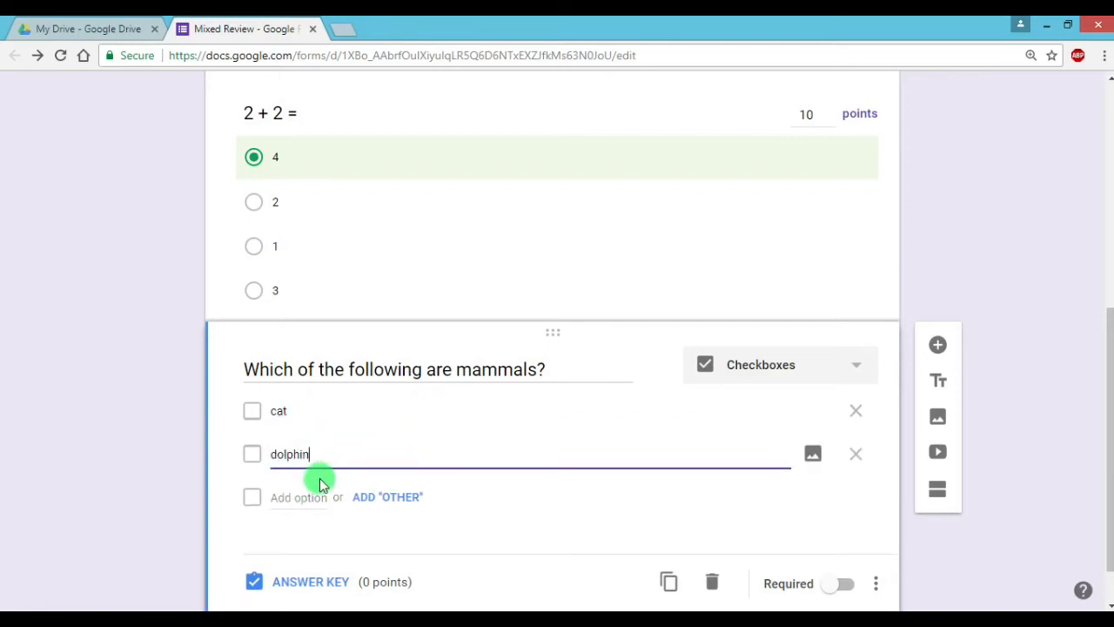
pyautogui.click(309, 494)
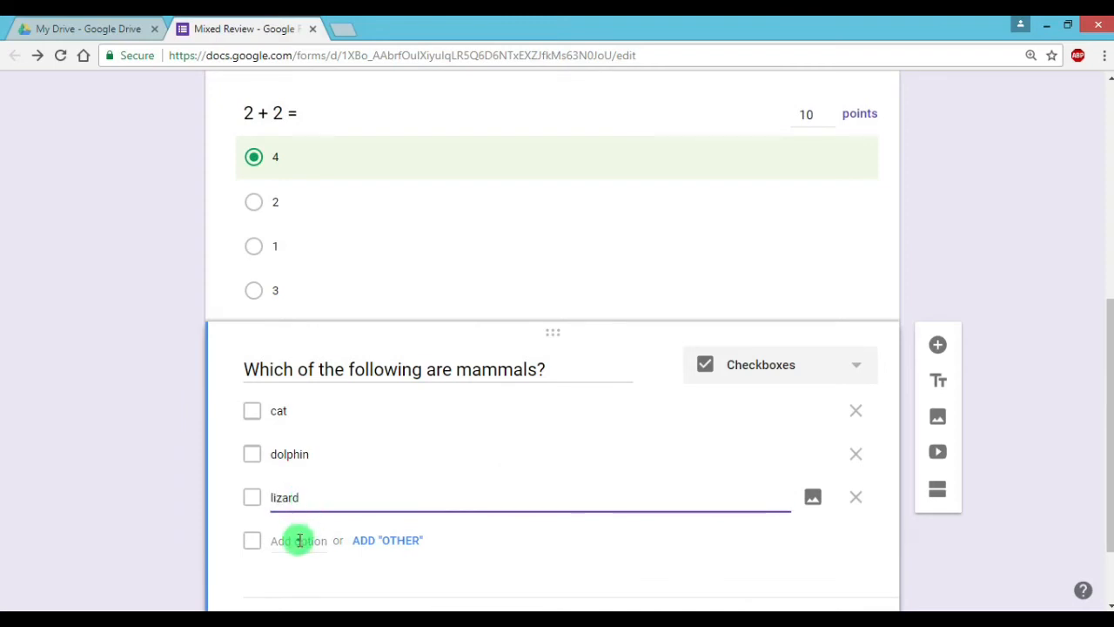
pyautogui.click(298, 537)
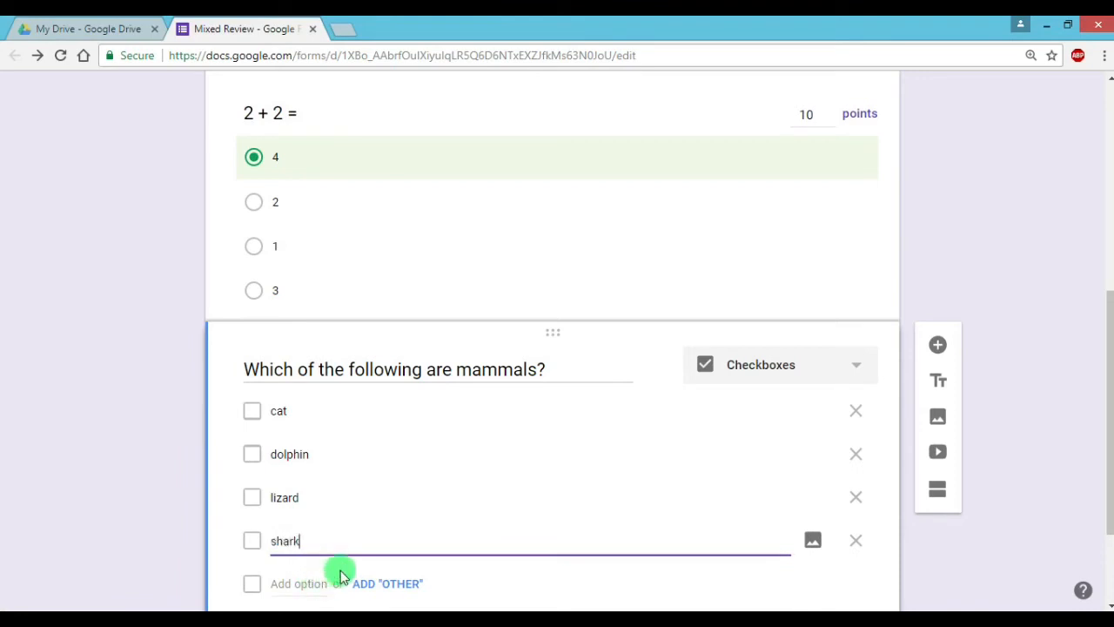
# Make the mammals question required and set its answer key to cat and dolphin, worth 10 points.
pyautogui.scroll(-3, 1094, 357)
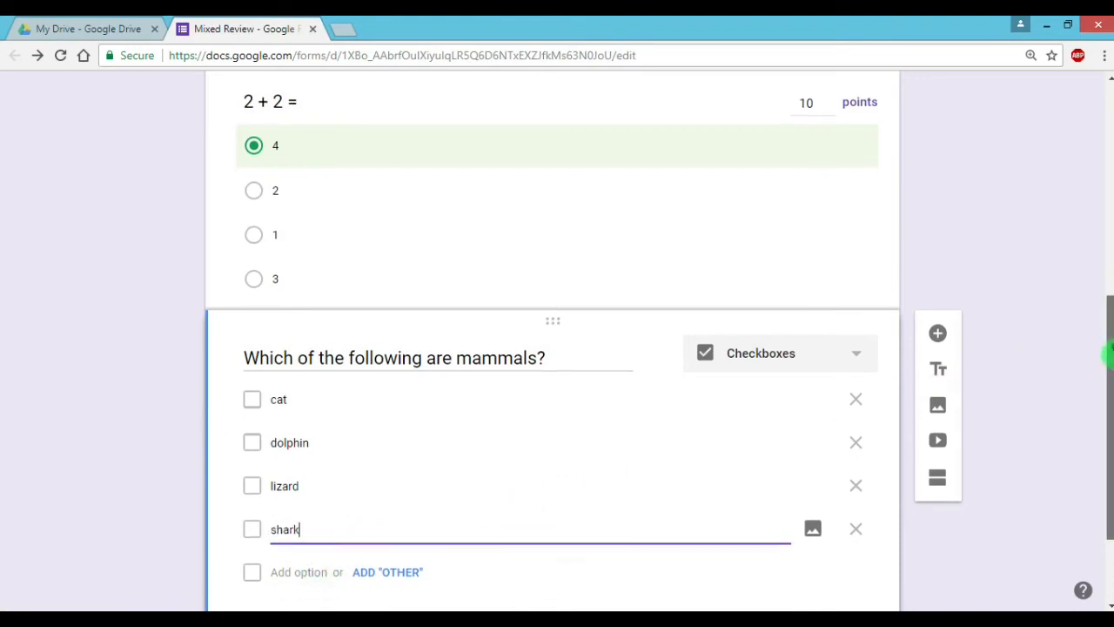
pyautogui.click(853, 528)
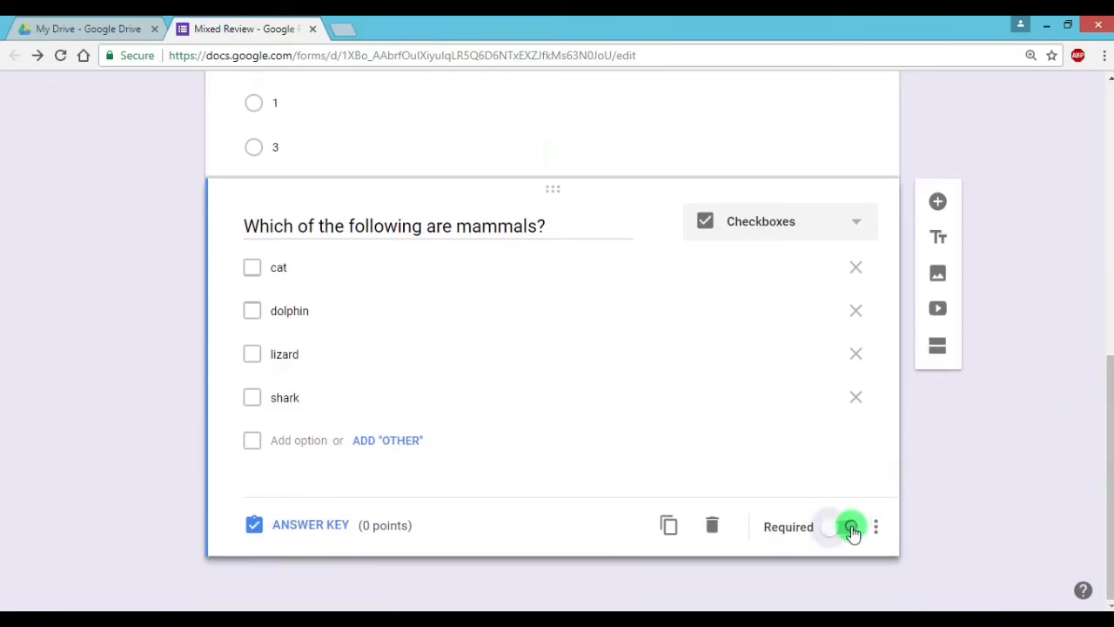
pyautogui.click(318, 527)
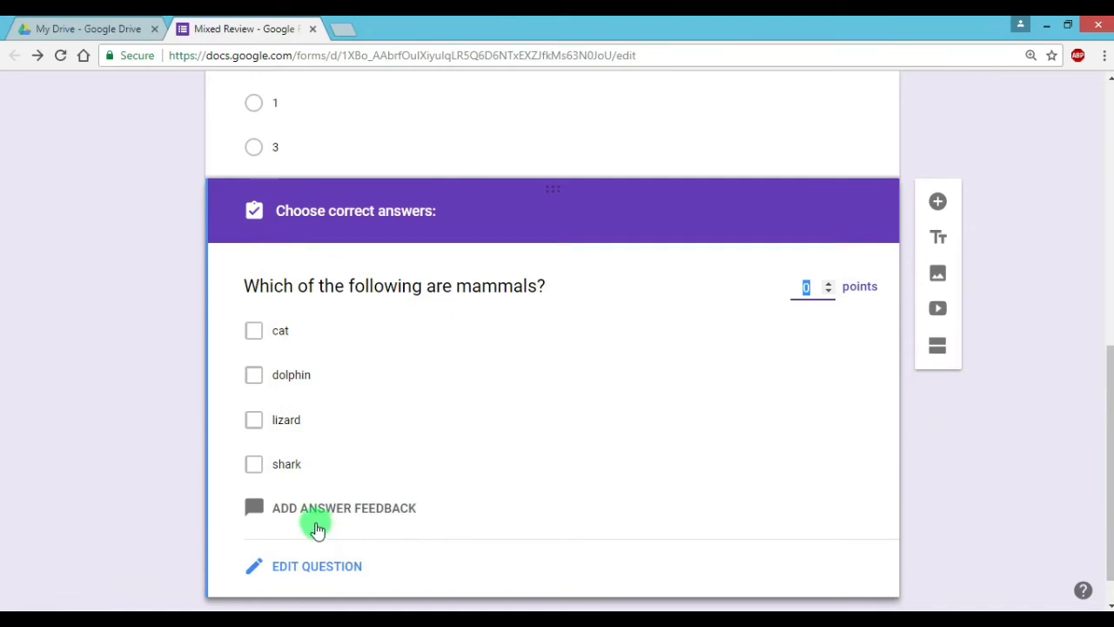
pyautogui.click(253, 334)
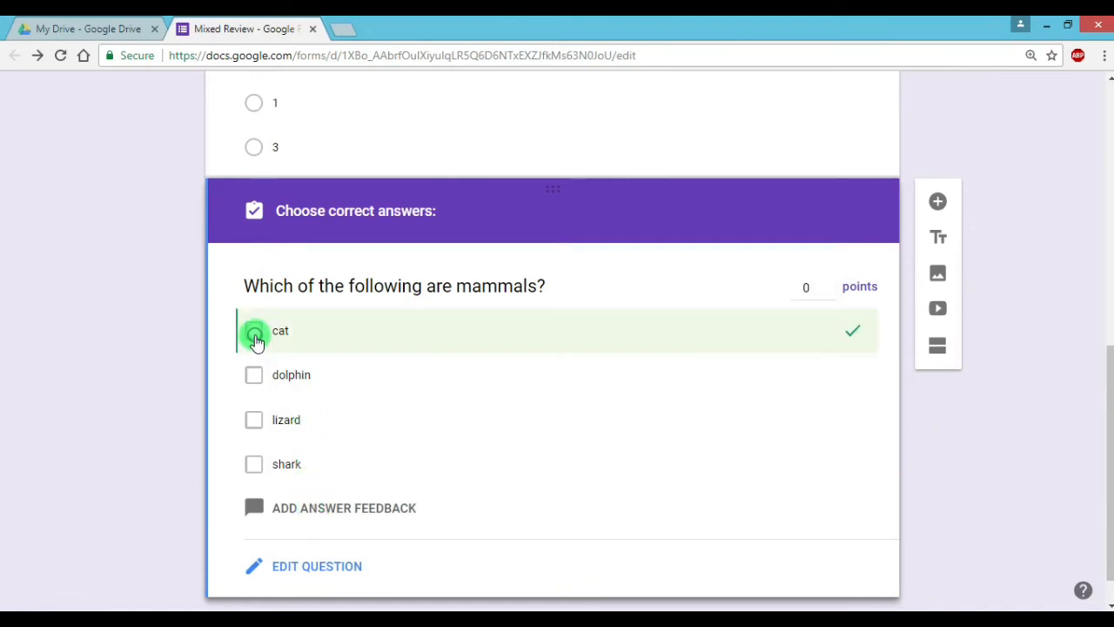
pyautogui.click(255, 376)
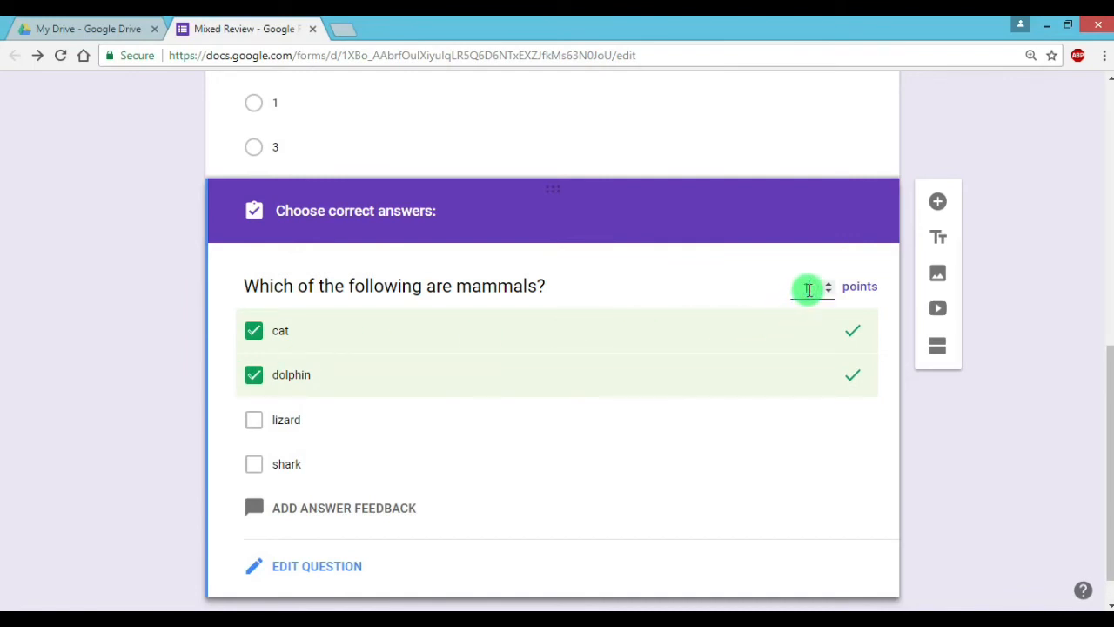
# Add a blank question below the mammals question and view the available question types.
pyautogui.scroll(-1, 1098, 366)
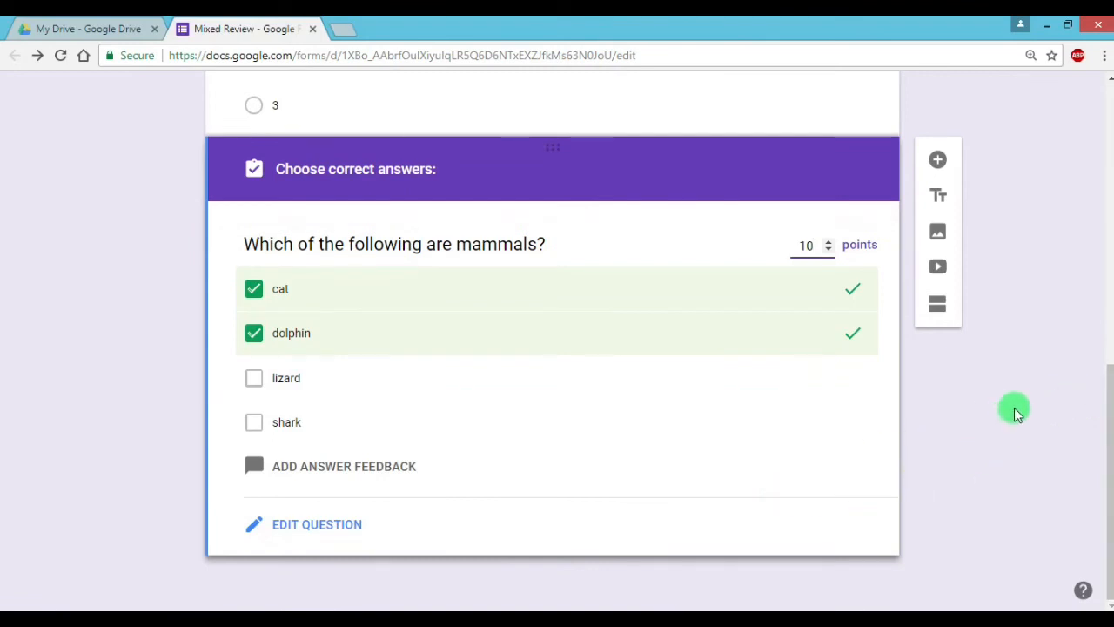
pyautogui.click(944, 165)
pyautogui.moveTo(1107, 374); pyautogui.dragTo(1109, 429)
pyautogui.click(861, 366)
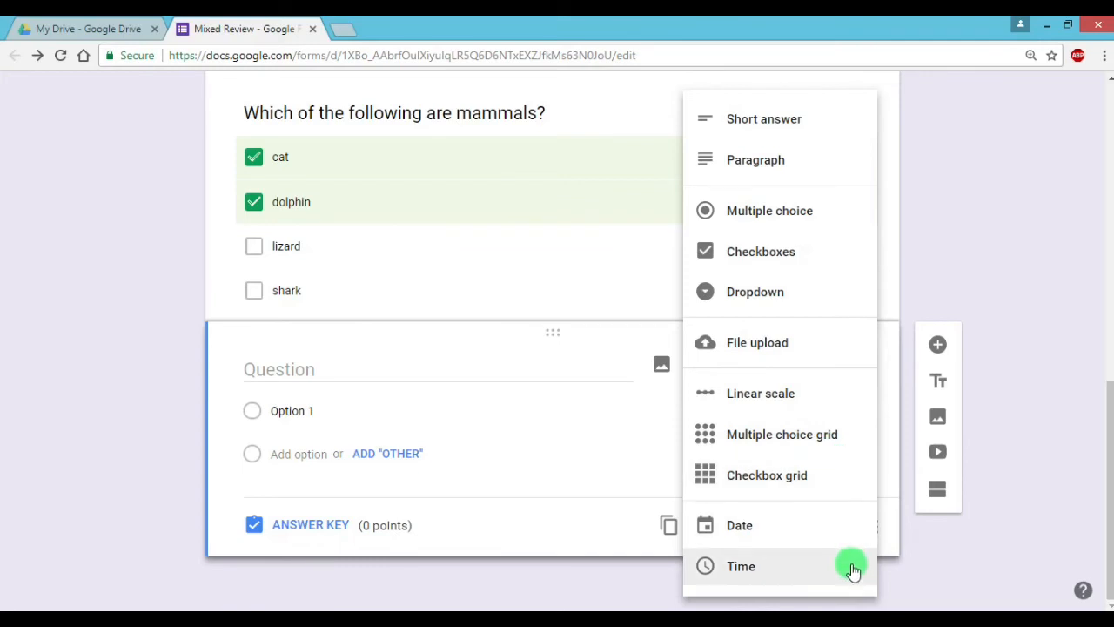
pyautogui.click(929, 567)
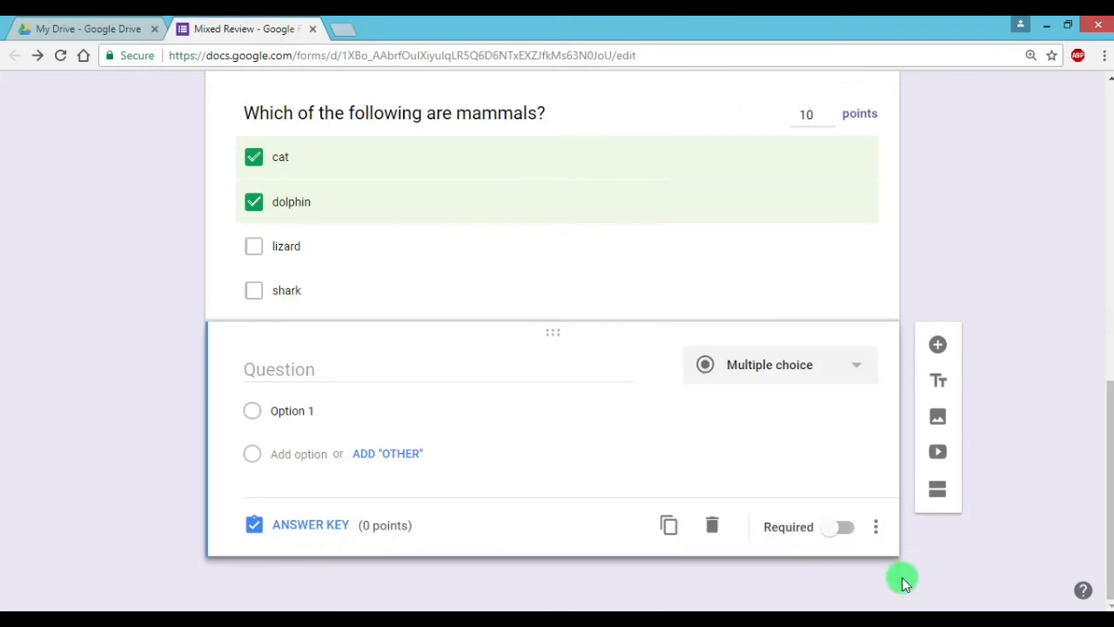
# Duplicate the blank question and delete both blank questions from the quiz.
pyautogui.click(671, 525)
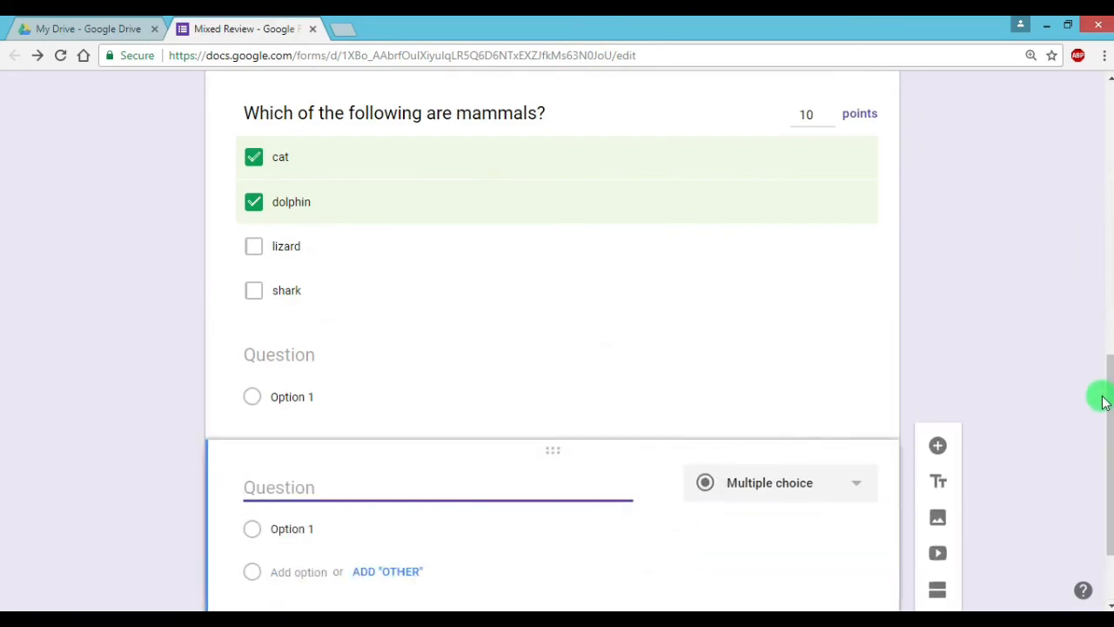
pyautogui.scroll(-2, 1103, 401)
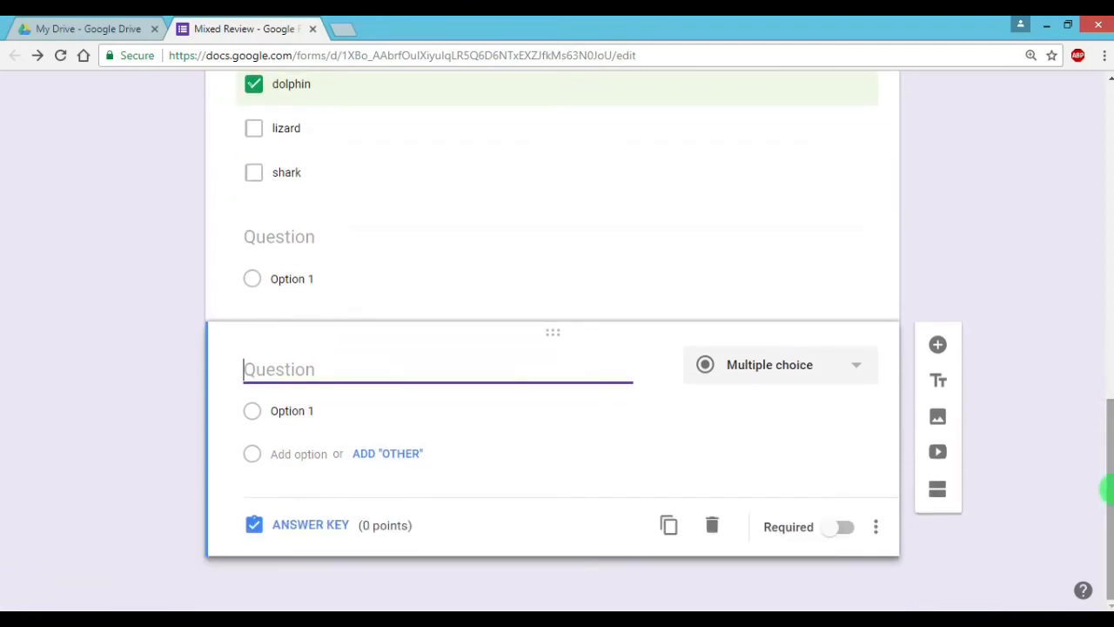
pyautogui.click(712, 527)
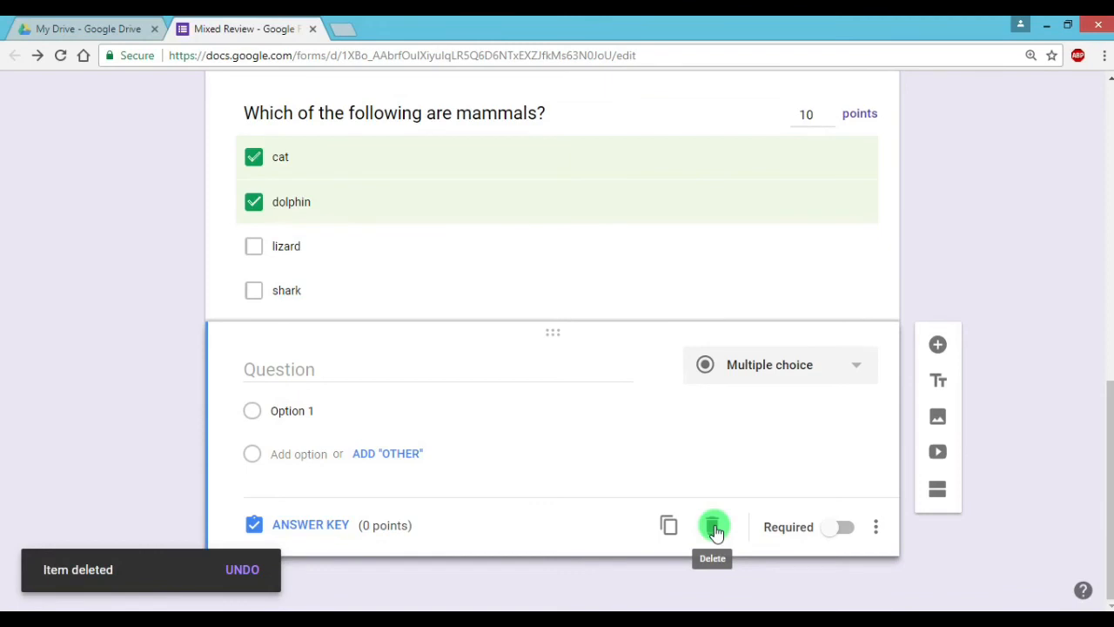
pyautogui.click(713, 528)
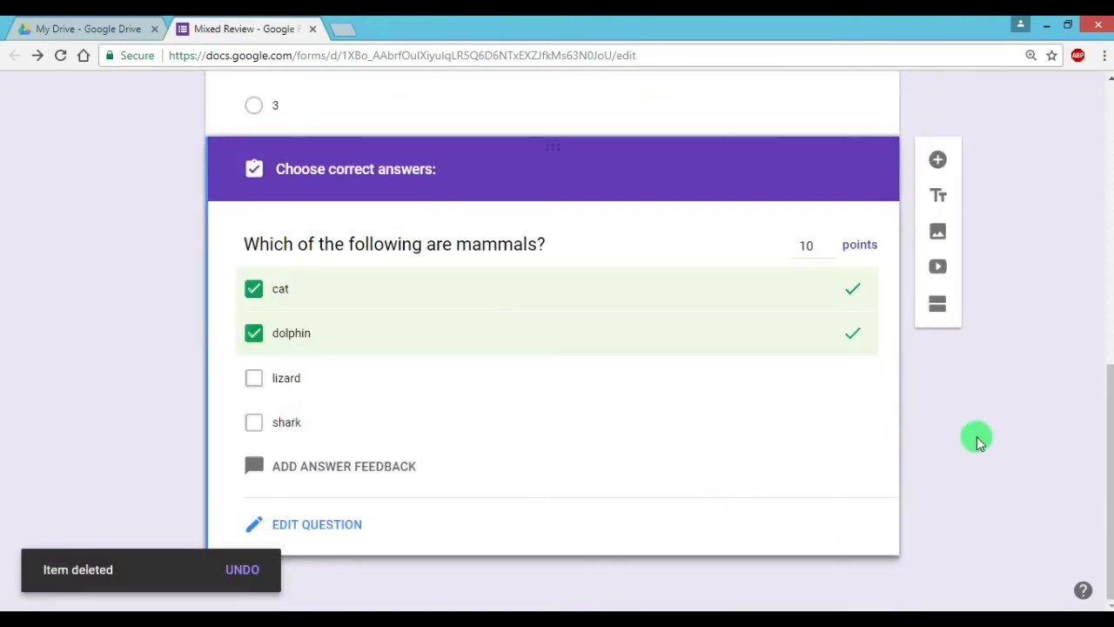
# Preview the "Mixed Review" quiz as a respondent sees it.
pyautogui.moveTo(1106, 443); pyautogui.dragTo(1106, 112)
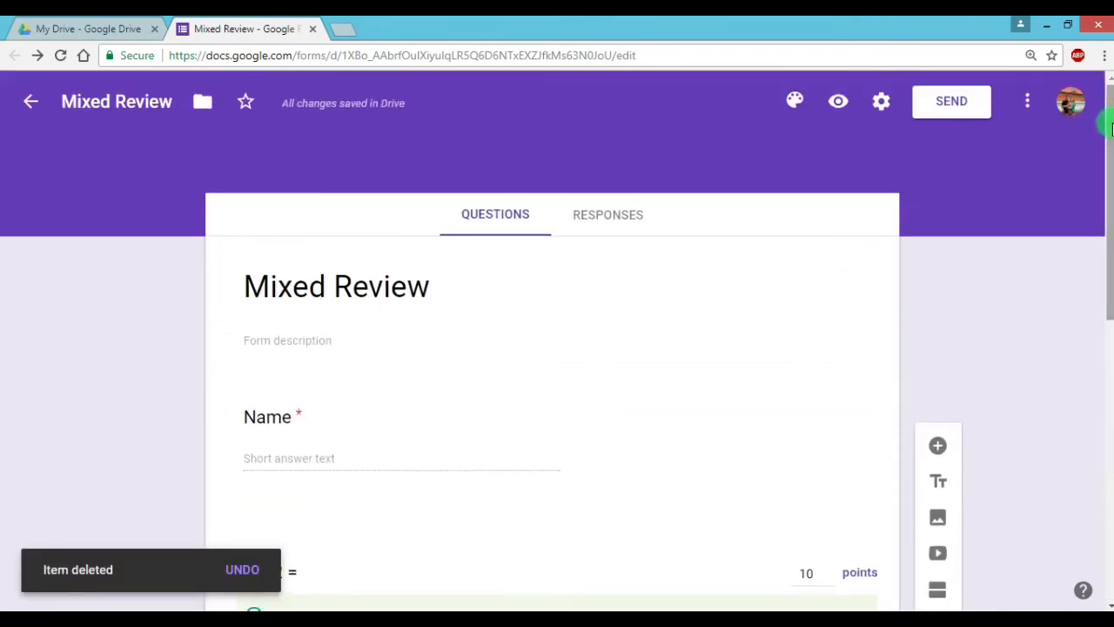
pyautogui.click(841, 105)
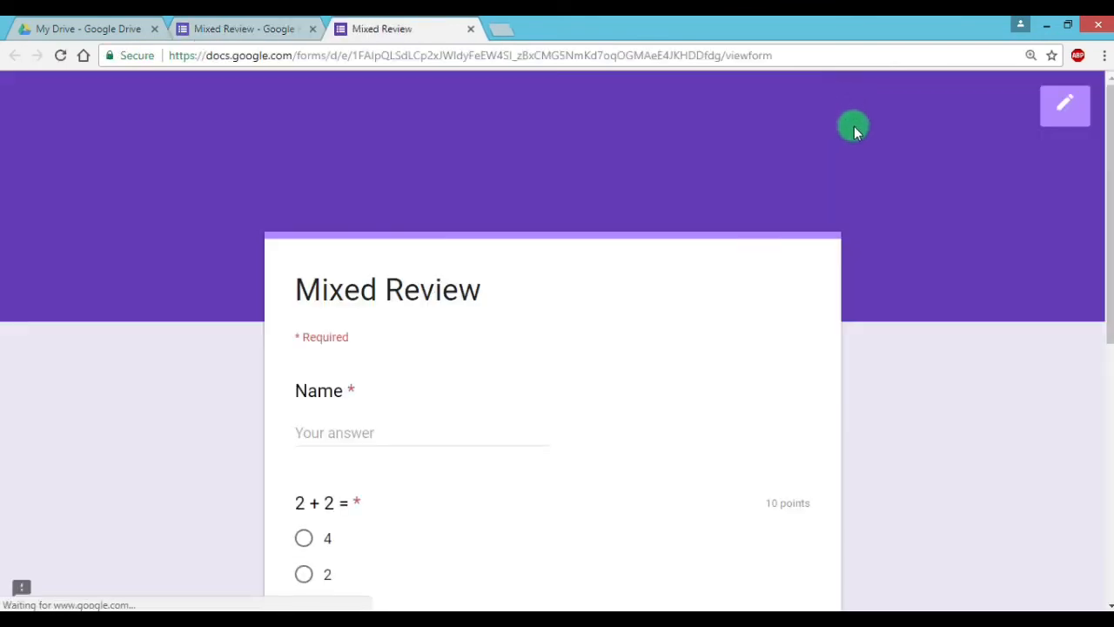
pyautogui.moveTo(1106, 174); pyautogui.dragTo(1109, 267)
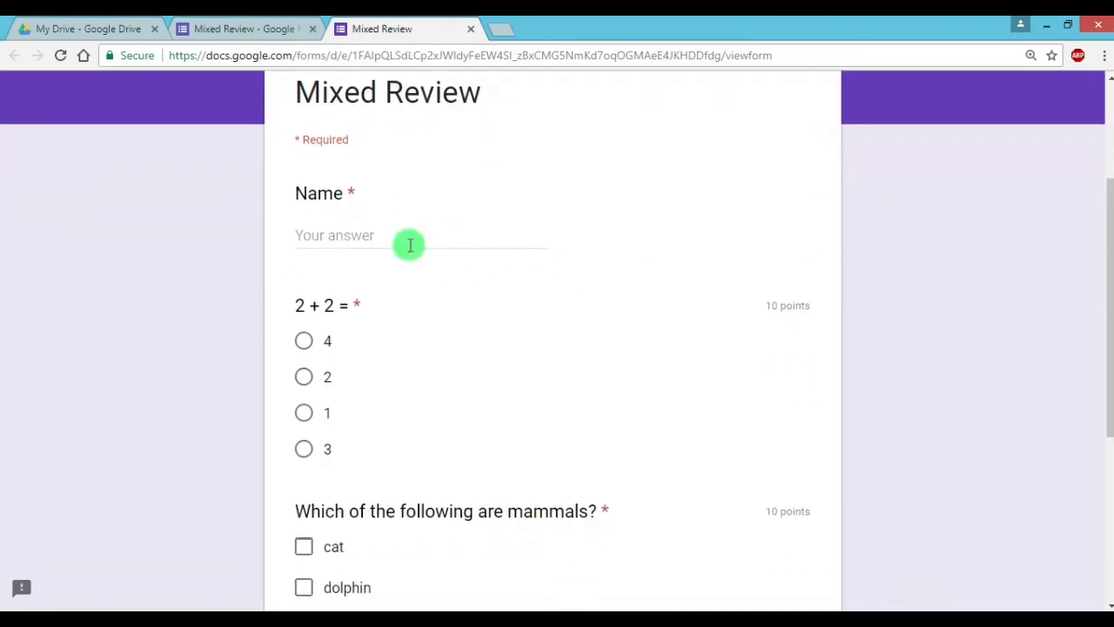
# Fill in the quiz with the respondent's first name, 4 for "2 + 2 =", and cat and dolphin for the mammals question.
pyautogui.click(381, 235)
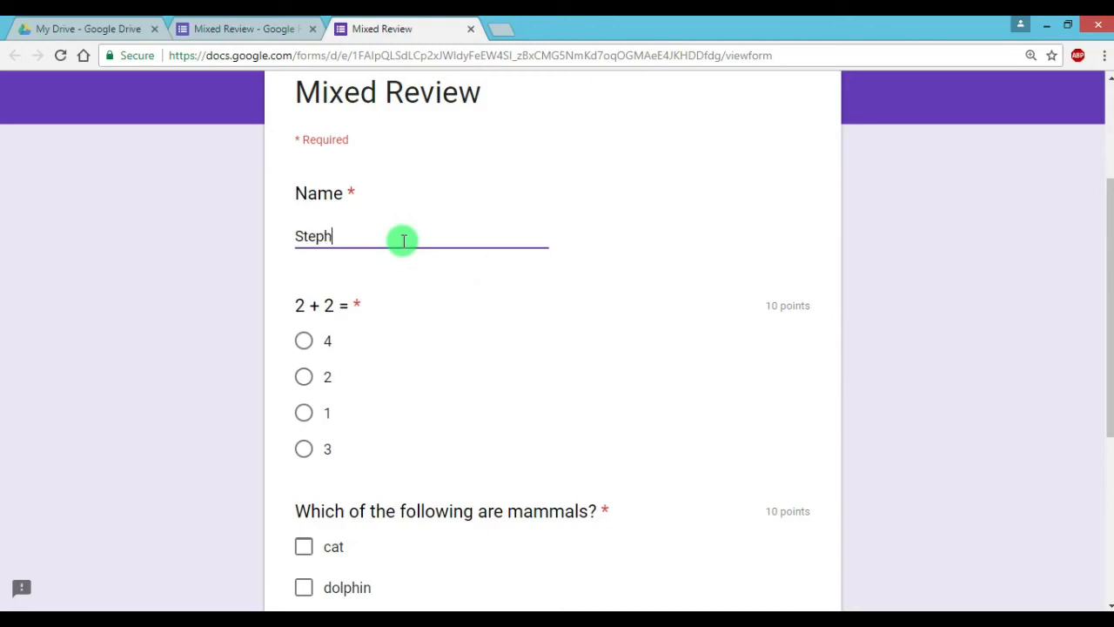
pyautogui.click(303, 343)
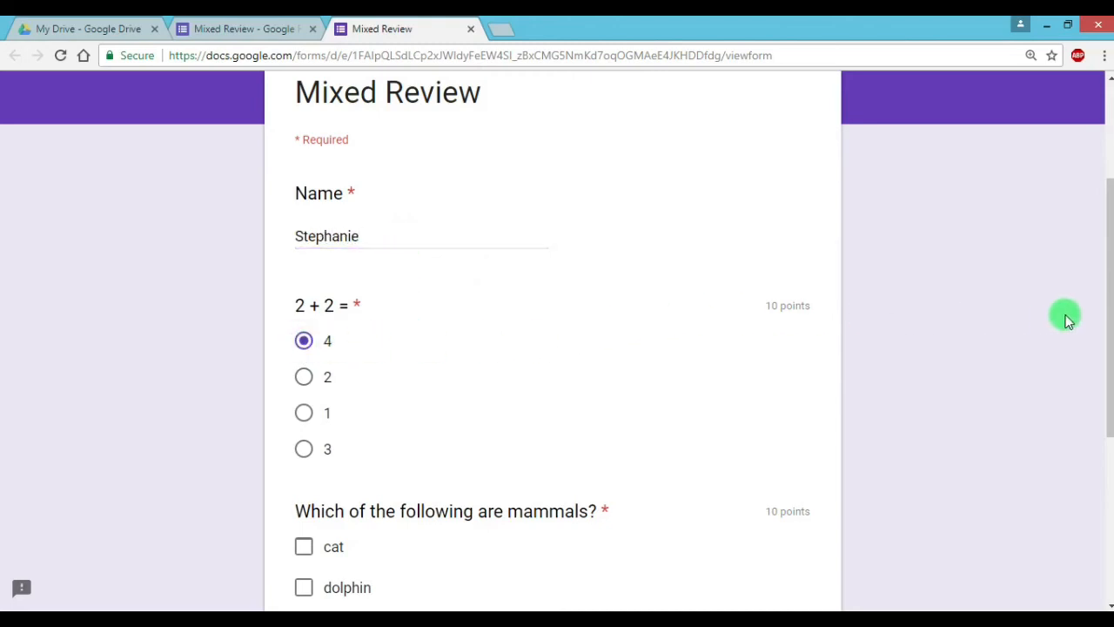
pyautogui.moveTo(1110, 306); pyautogui.dragTo(1054, 423)
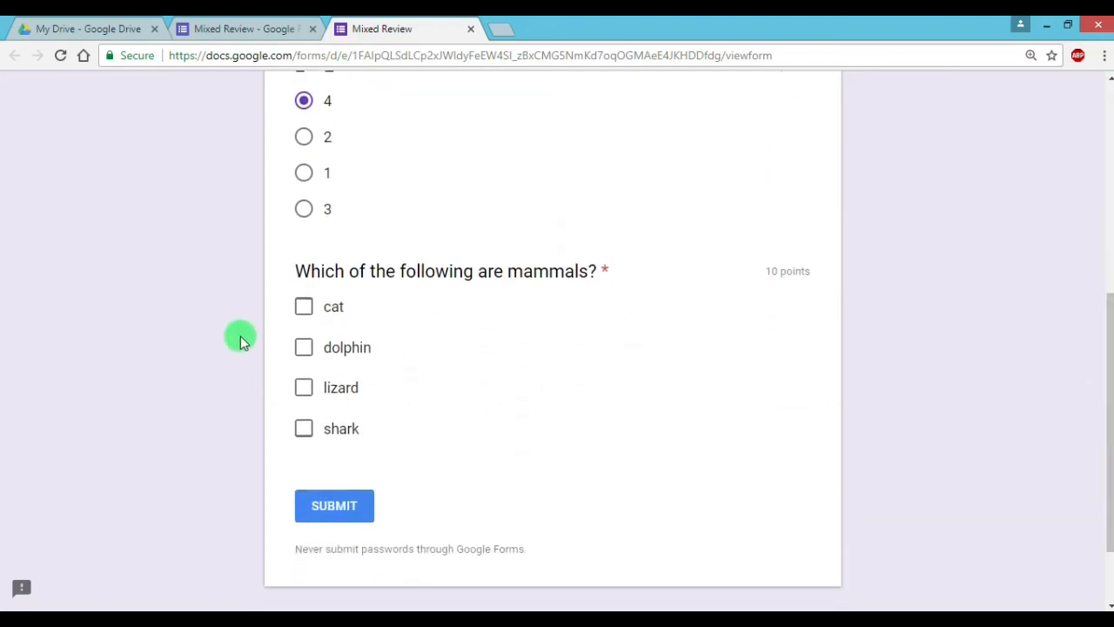
pyautogui.click(304, 310)
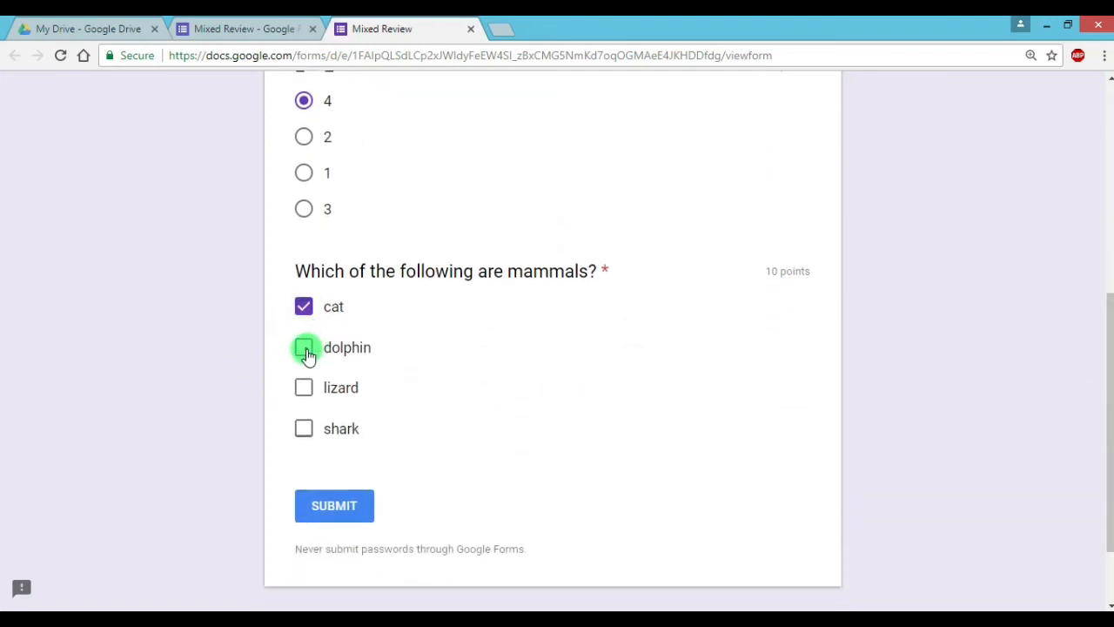
pyautogui.click(305, 350)
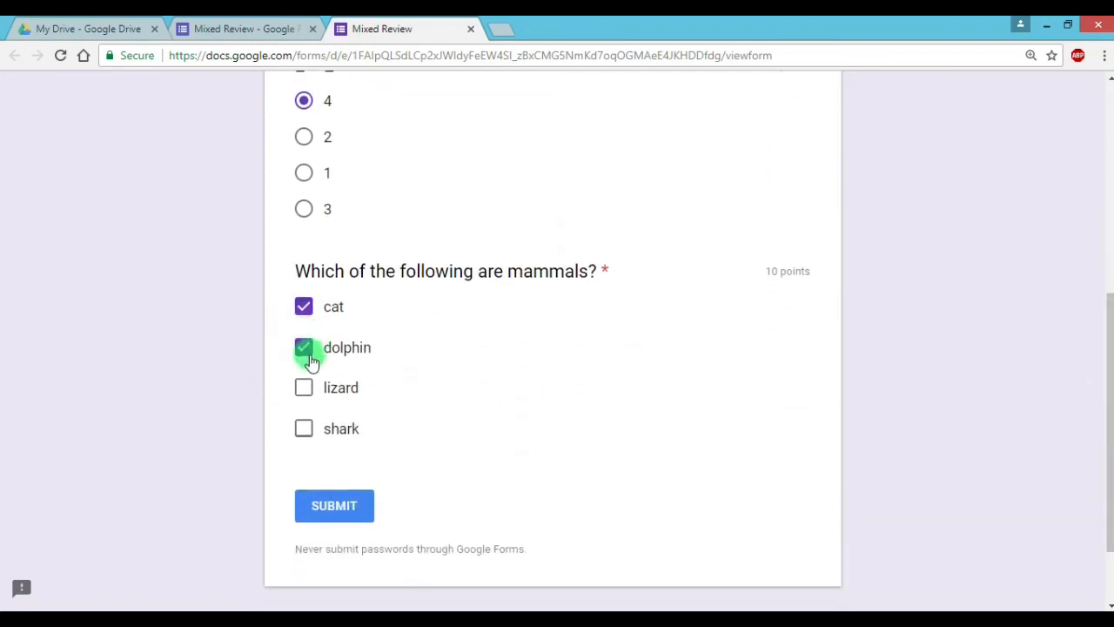
# Submit the completed quiz response and review its score and the marking of each question.
pyautogui.click(356, 508)
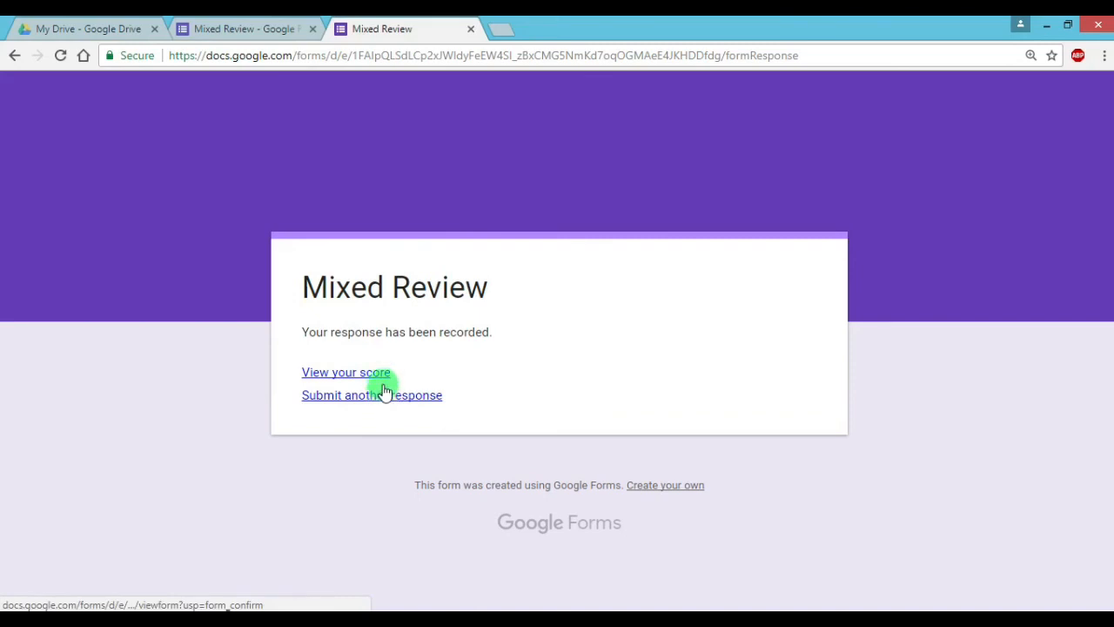
pyautogui.click(383, 374)
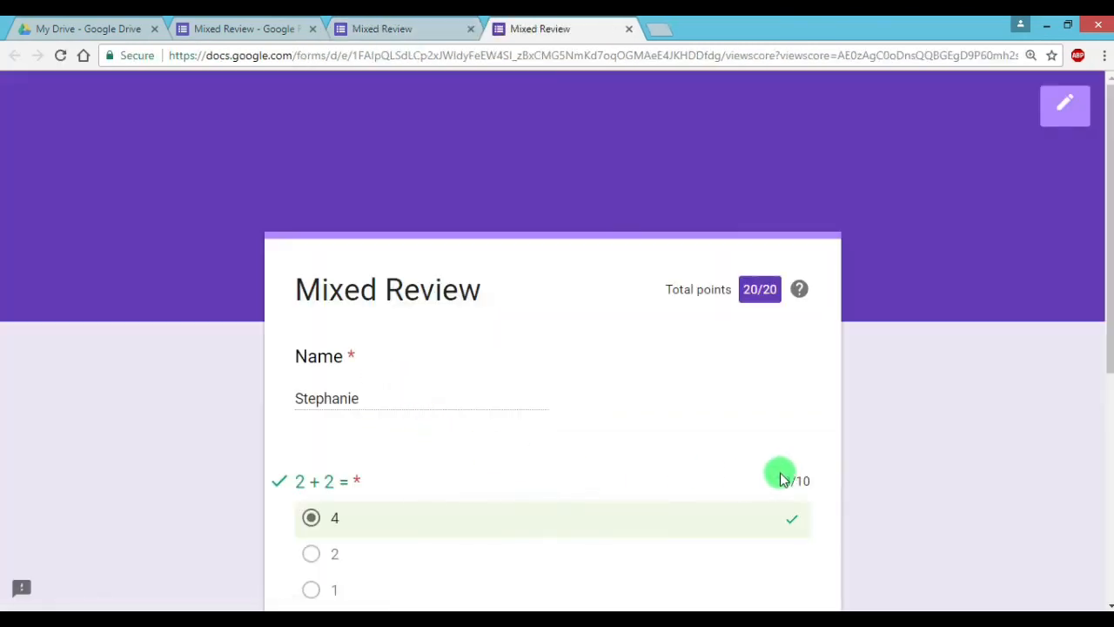
pyautogui.scroll(-2, 1103, 248)
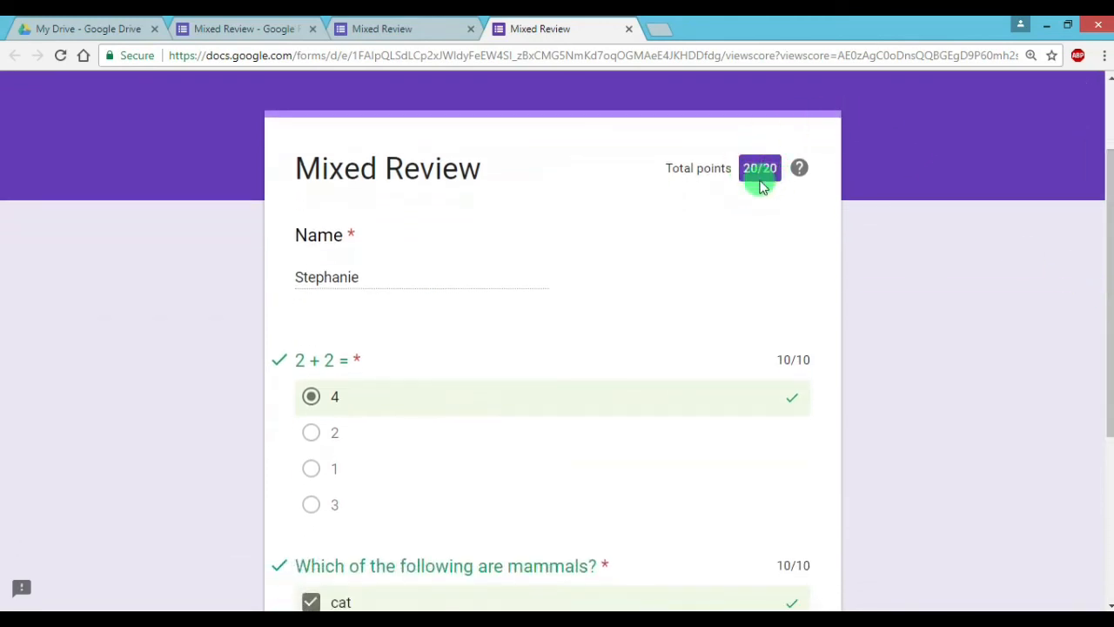
pyautogui.moveTo(1110, 231)
pyautogui.mouseDown()
pyautogui.moveTo(1109, 385)
pyautogui.moveTo(1107, 154)
pyautogui.mouseUp()
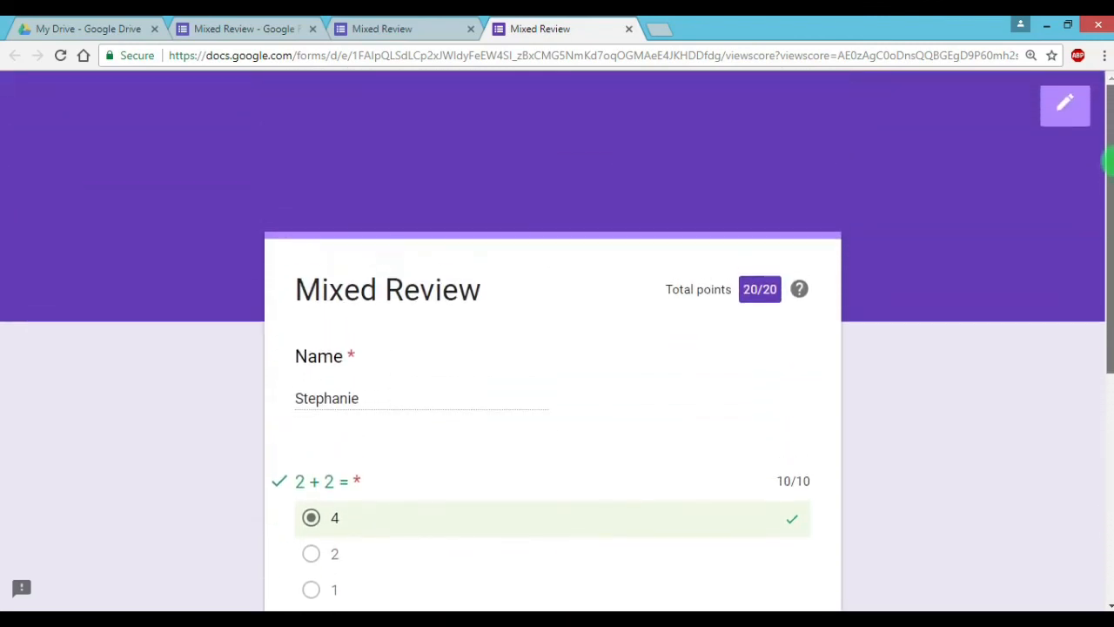
# Return to editing the quiz, reload the form, and move answer 4 between 1 and 3 in the "2 + 2 =" question.
pyautogui.click(1076, 115)
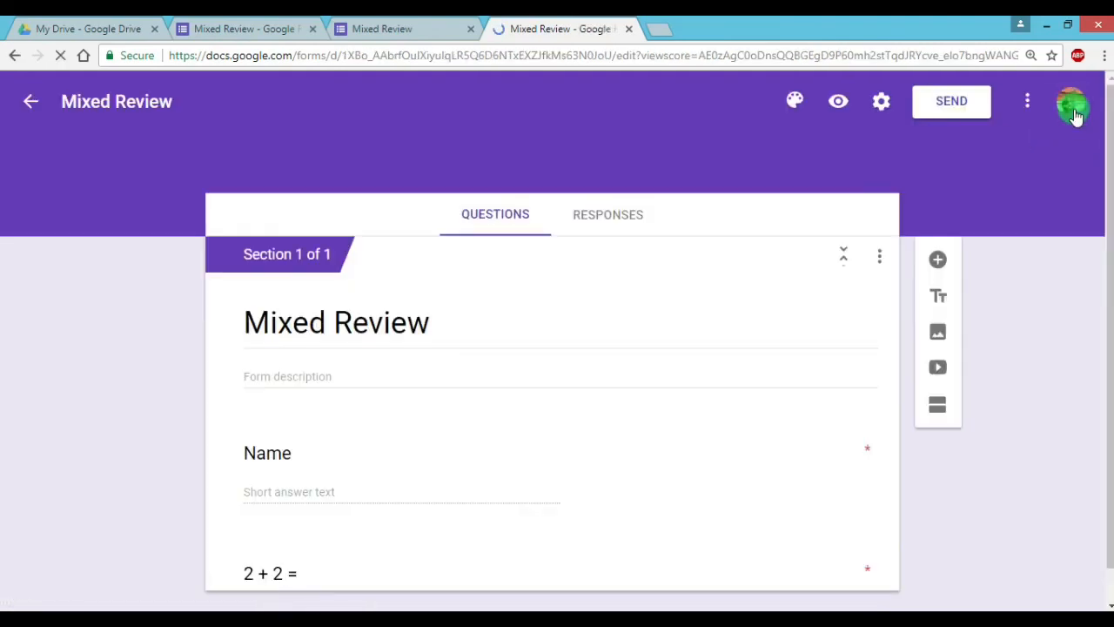
pyautogui.moveTo(1109, 126); pyautogui.dragTo(1110, 276)
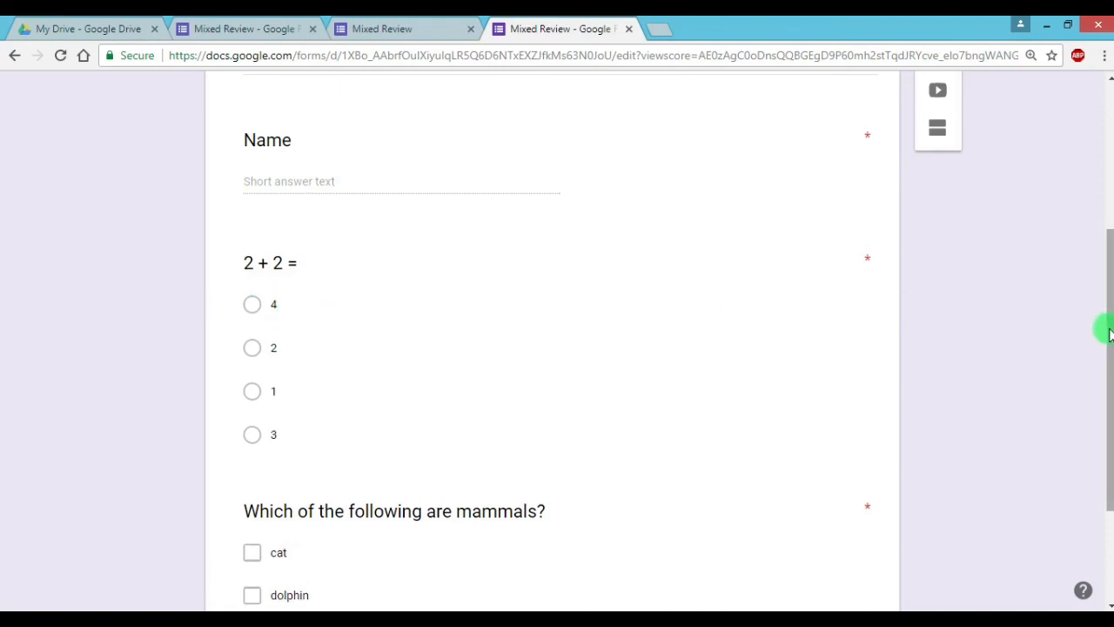
pyautogui.press('F5')
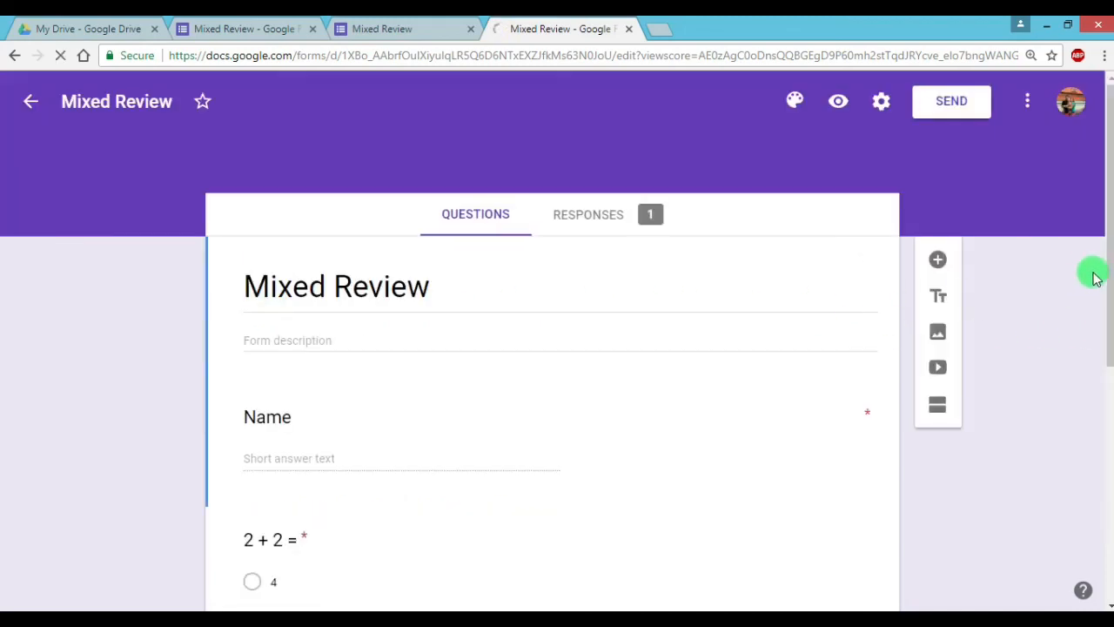
pyautogui.moveTo(1109, 253); pyautogui.dragTo(1109, 418)
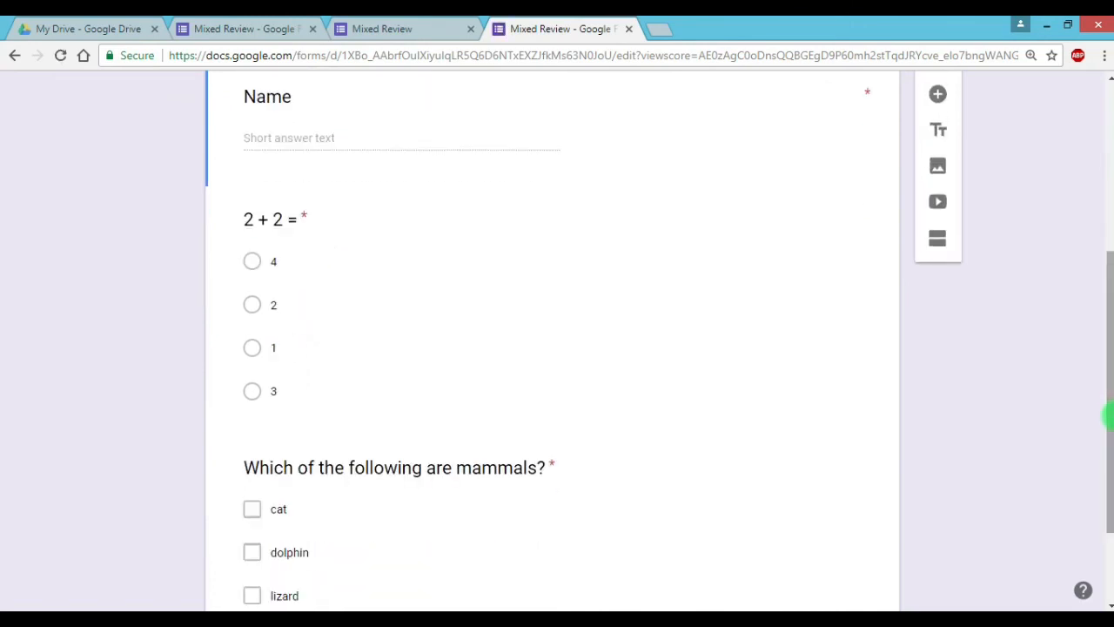
pyautogui.click(460, 301)
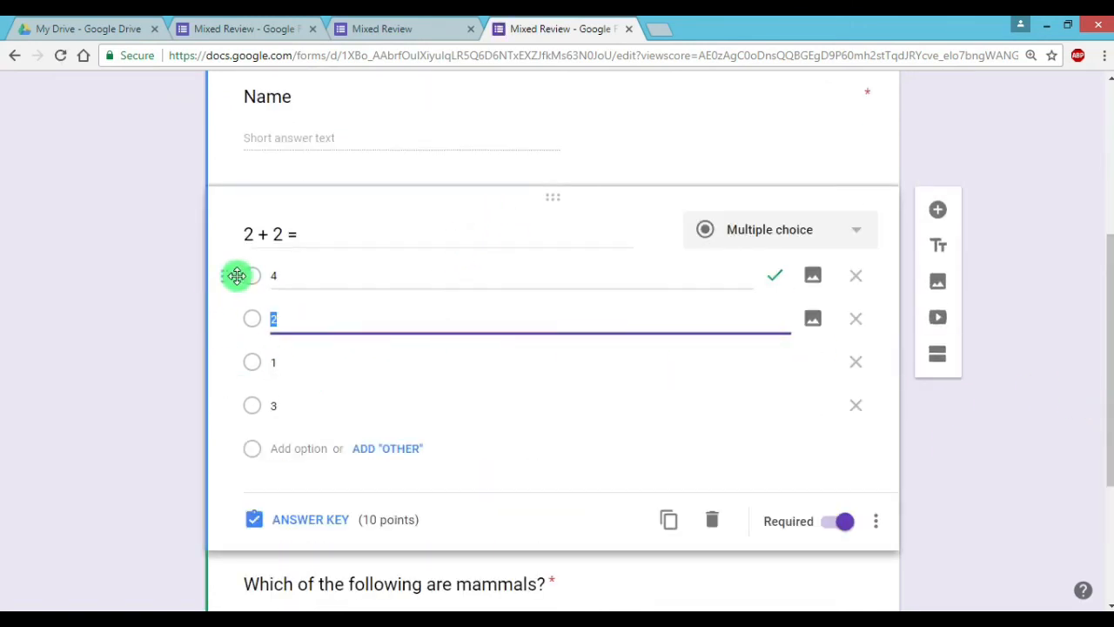
pyautogui.moveTo(229, 275); pyautogui.dragTo(232, 362)
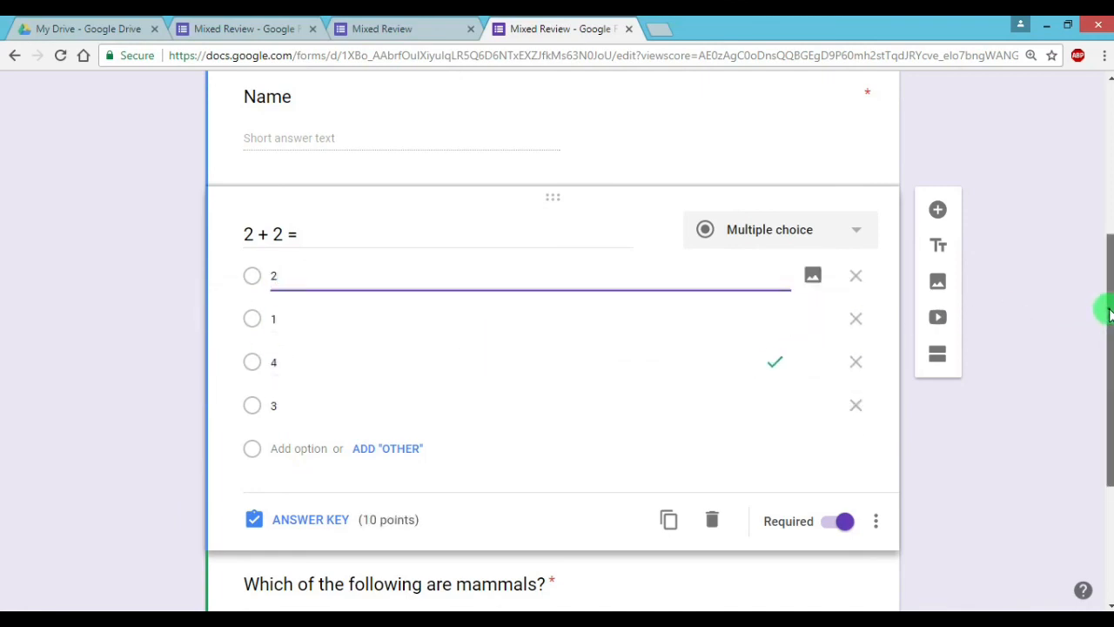
# Reorder the mammals question's options to lizard, cat, shark, dolphin.
pyautogui.moveTo(1109, 308); pyautogui.dragTo(1102, 493)
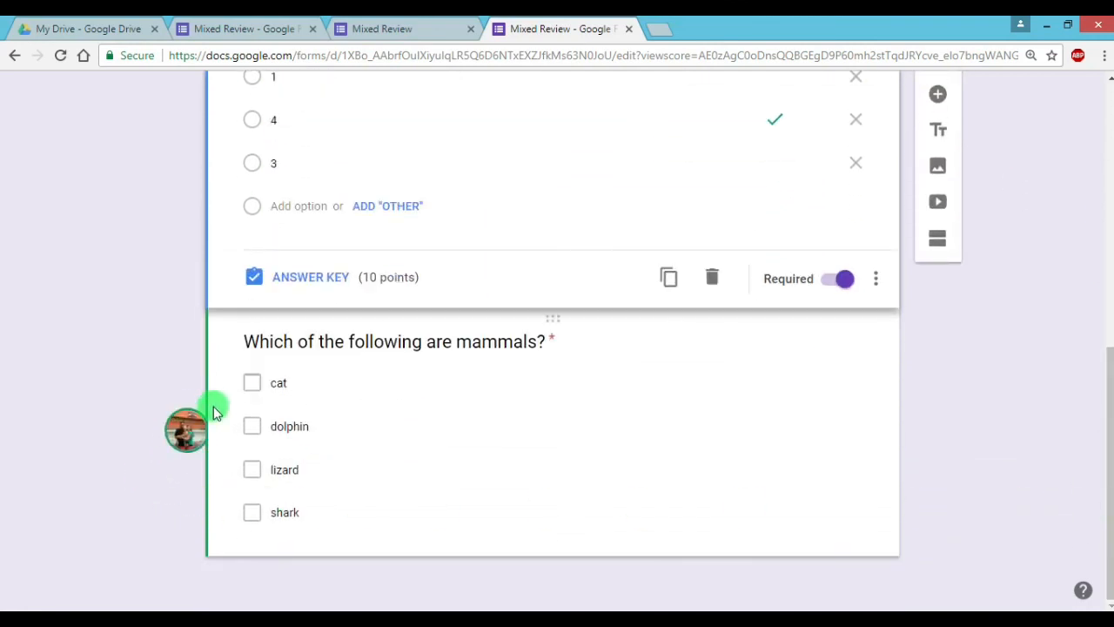
pyautogui.click(230, 384)
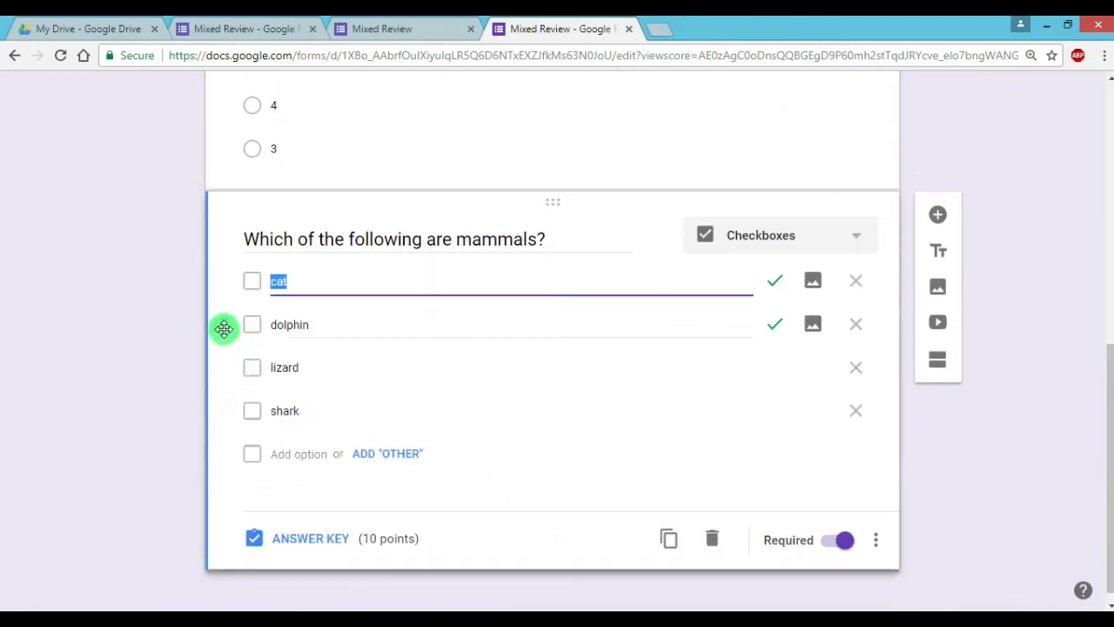
pyautogui.moveTo(223, 323); pyautogui.dragTo(225, 430)
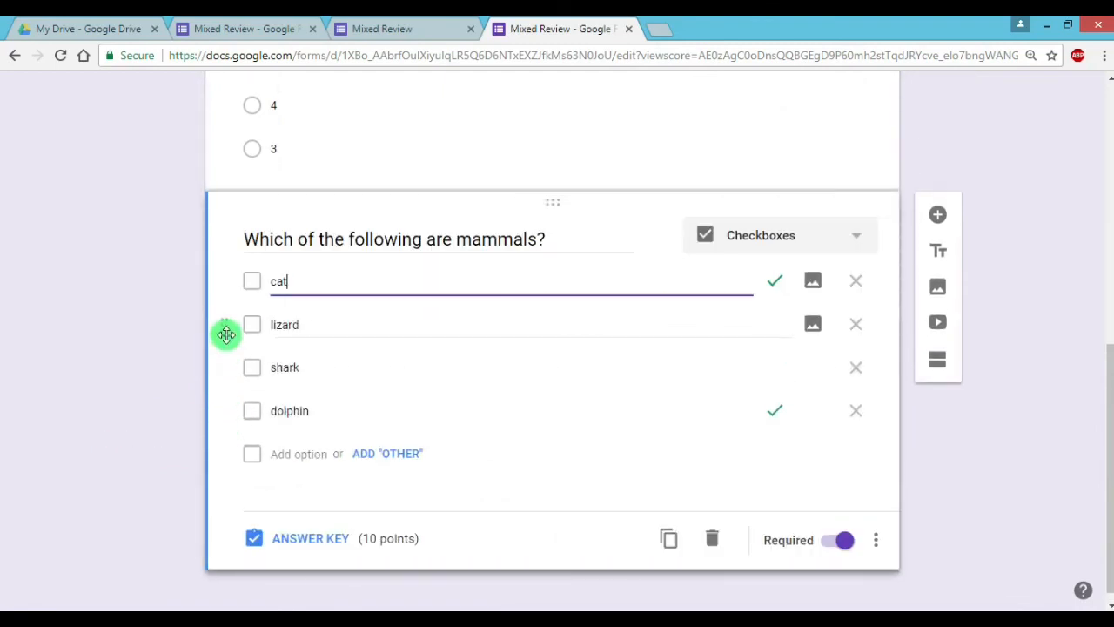
pyautogui.moveTo(224, 281); pyautogui.dragTo(228, 329)
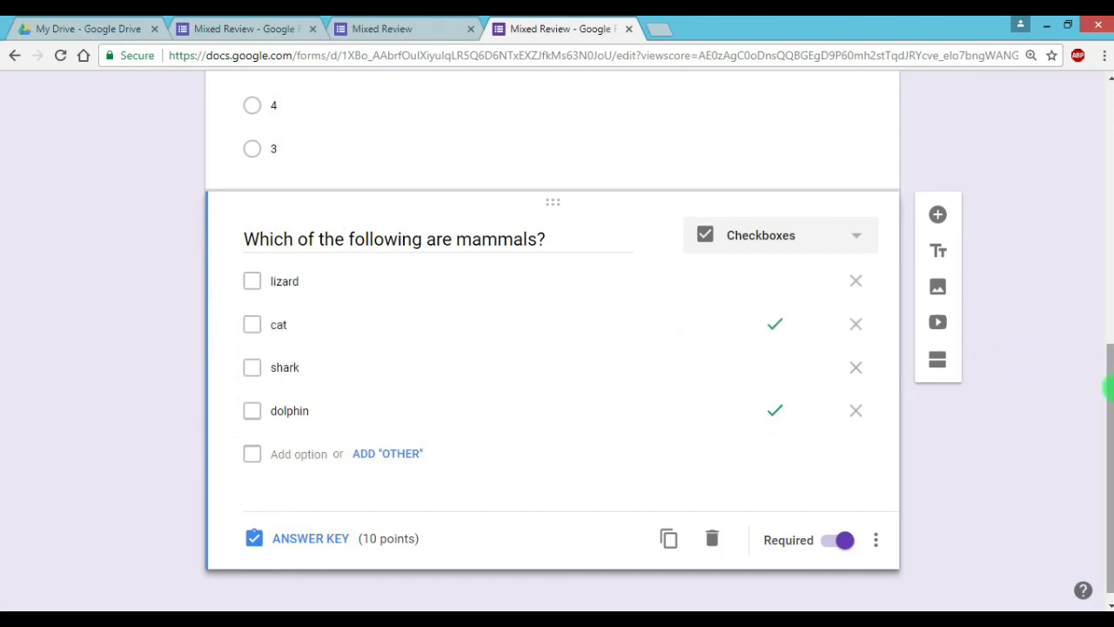
pyautogui.moveTo(1105, 400); pyautogui.dragTo(1107, 129)
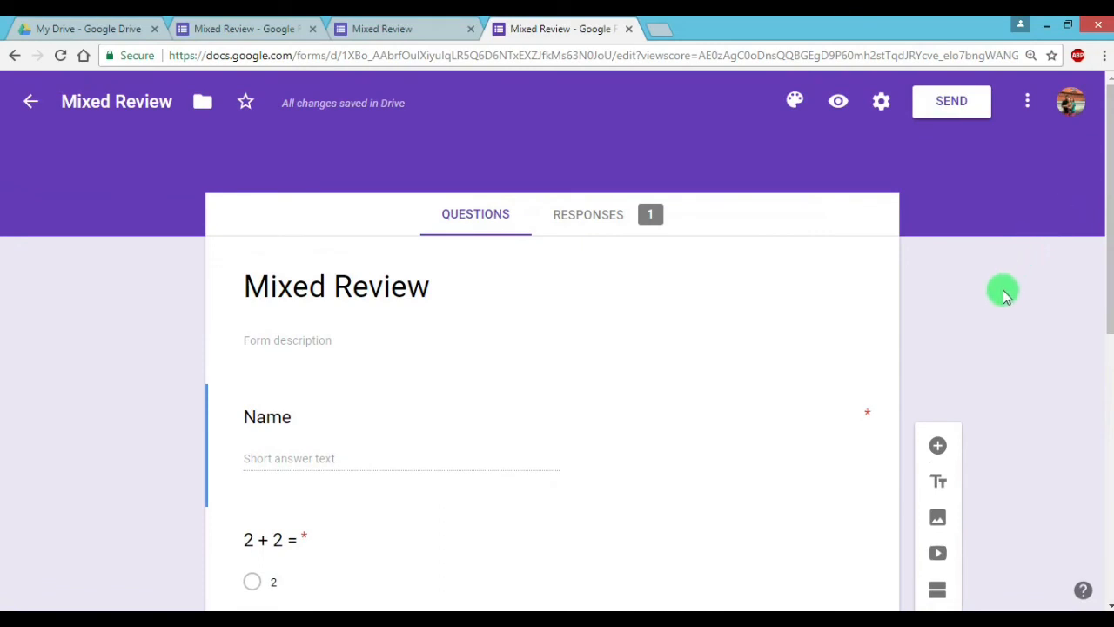